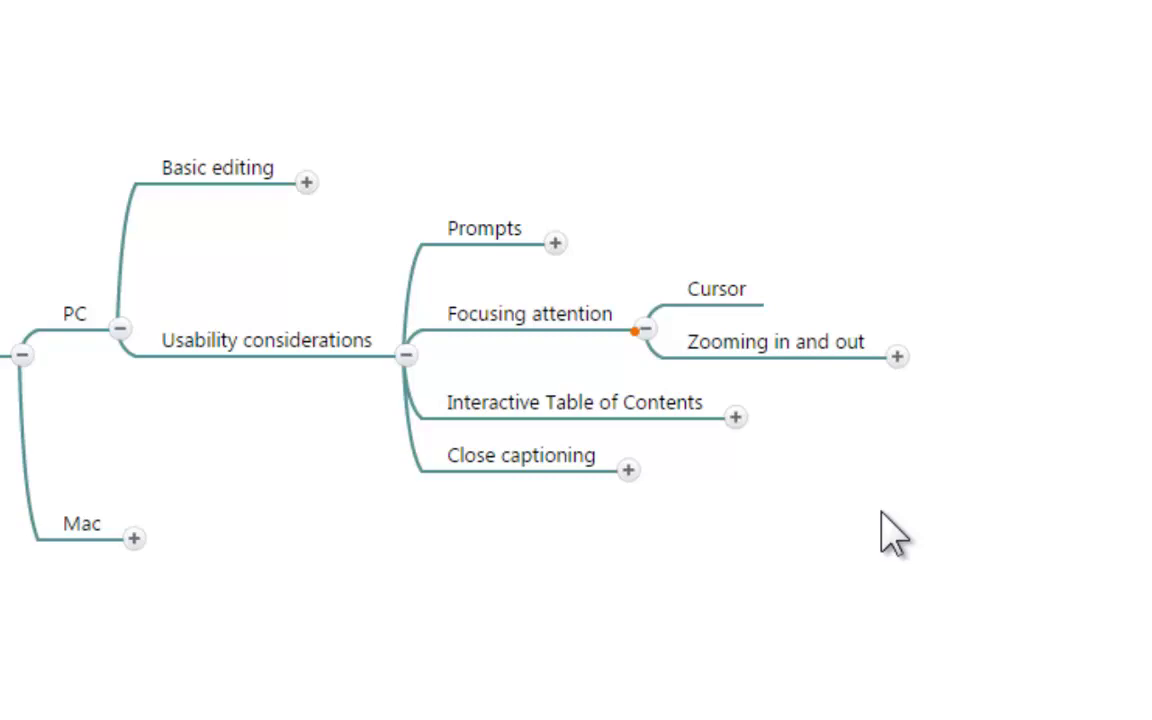
Step: Select the Cursor topic, then expand 'Zooming in and out' to reveal its Compression subtopic
left_click(738, 294)
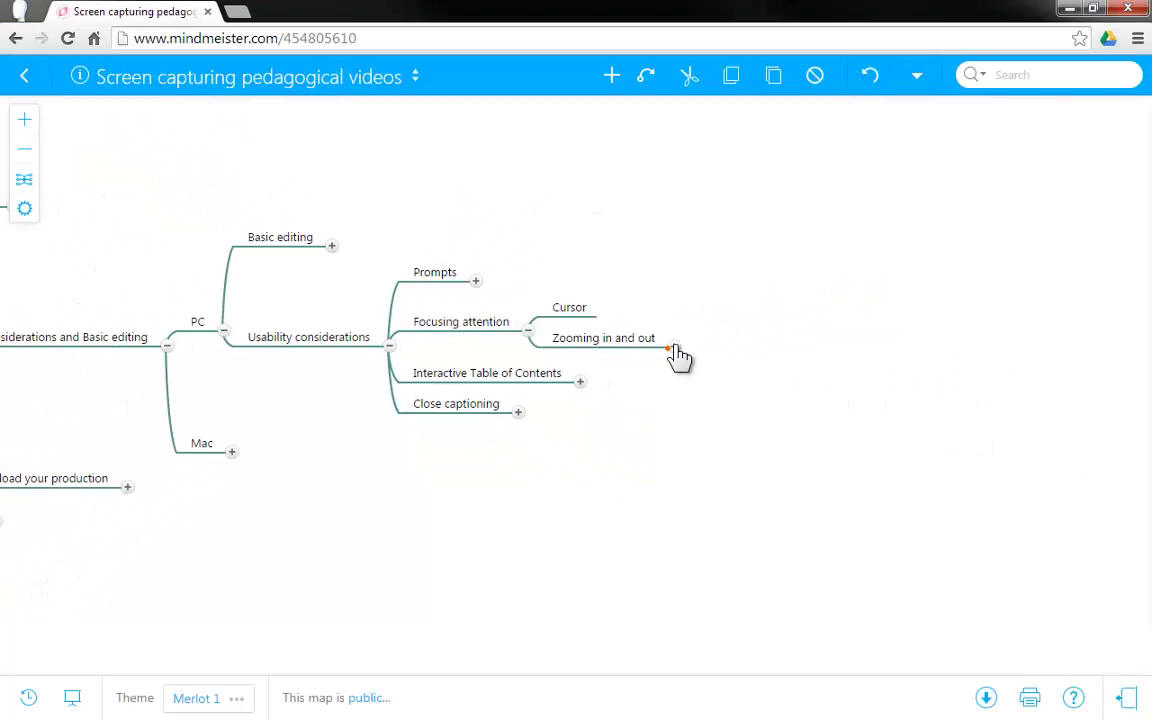
left_click(673, 348)
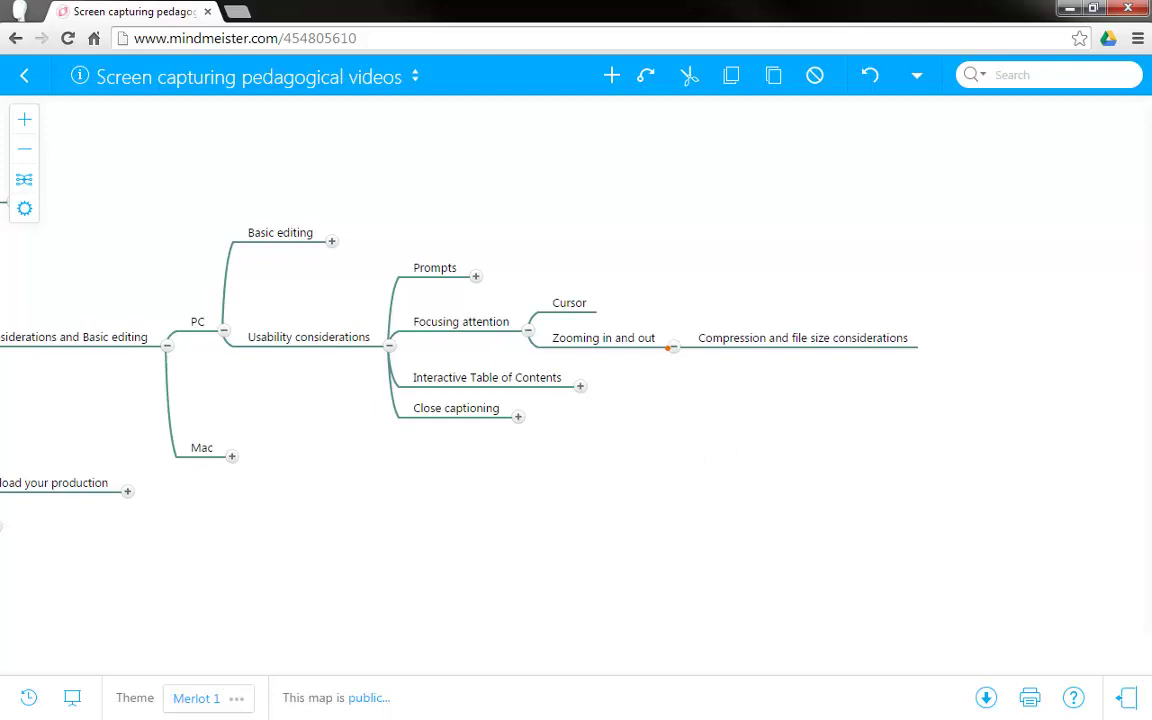
Step: Switch to Camtasia Studio and maximize its window
key("alt+Tab")
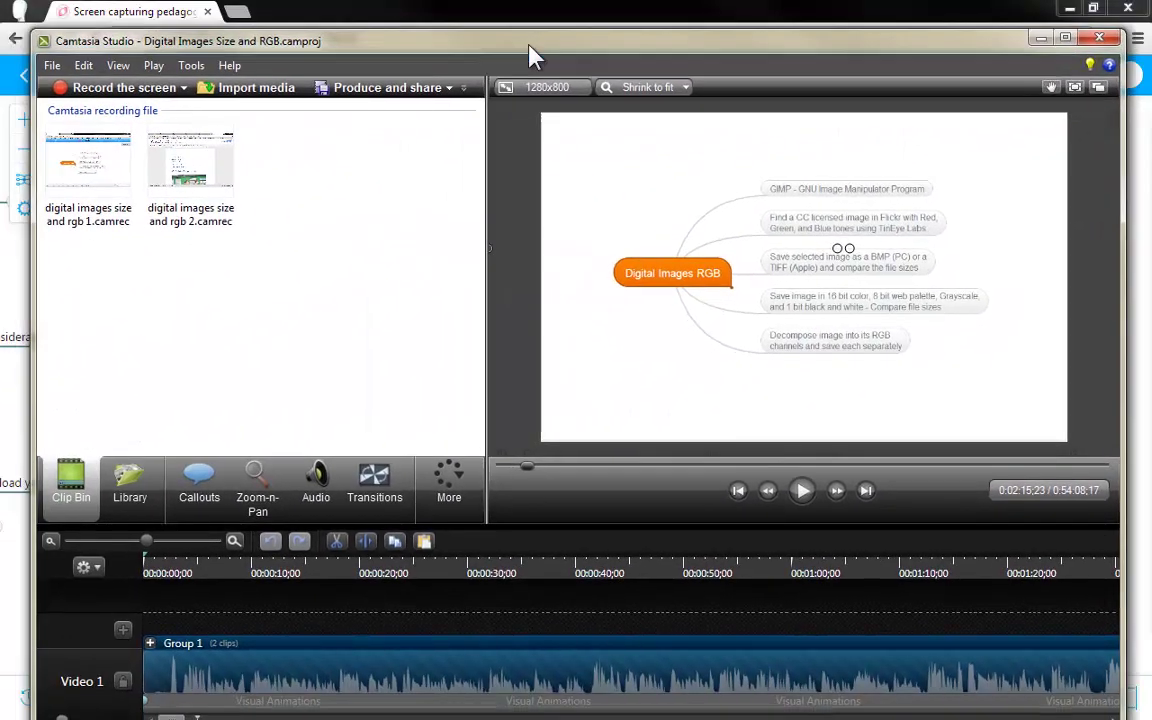
left_click_drag(530, 46, 527, 21)
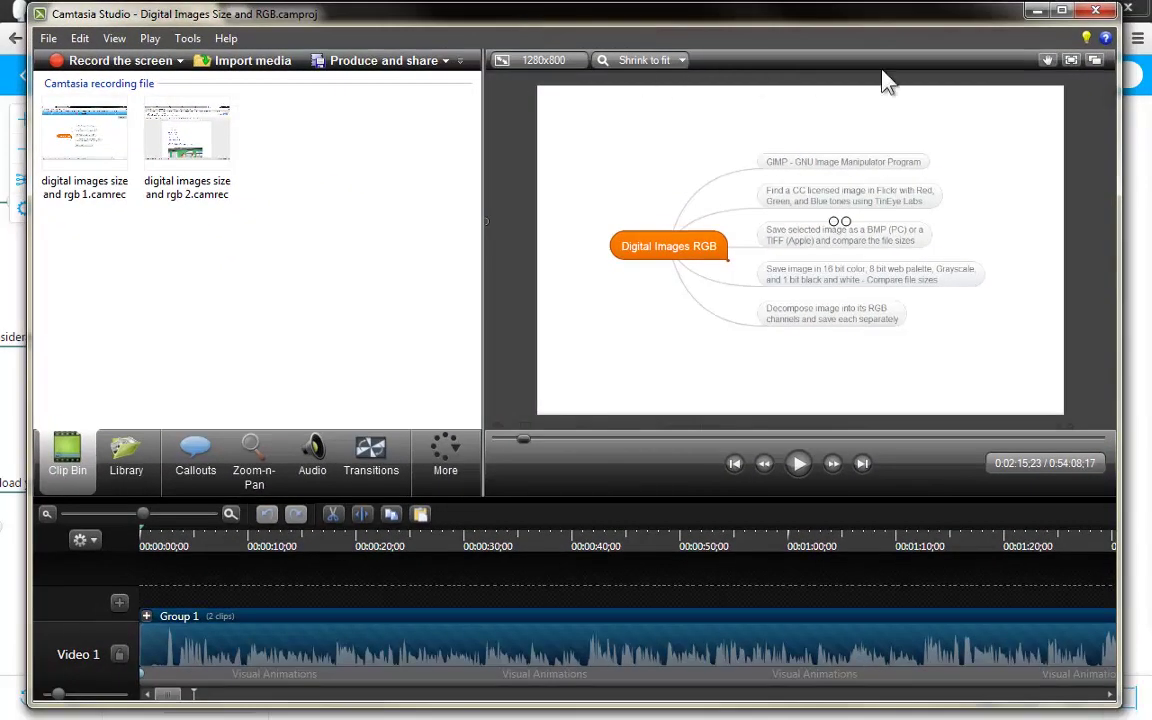
left_click(1060, 12)
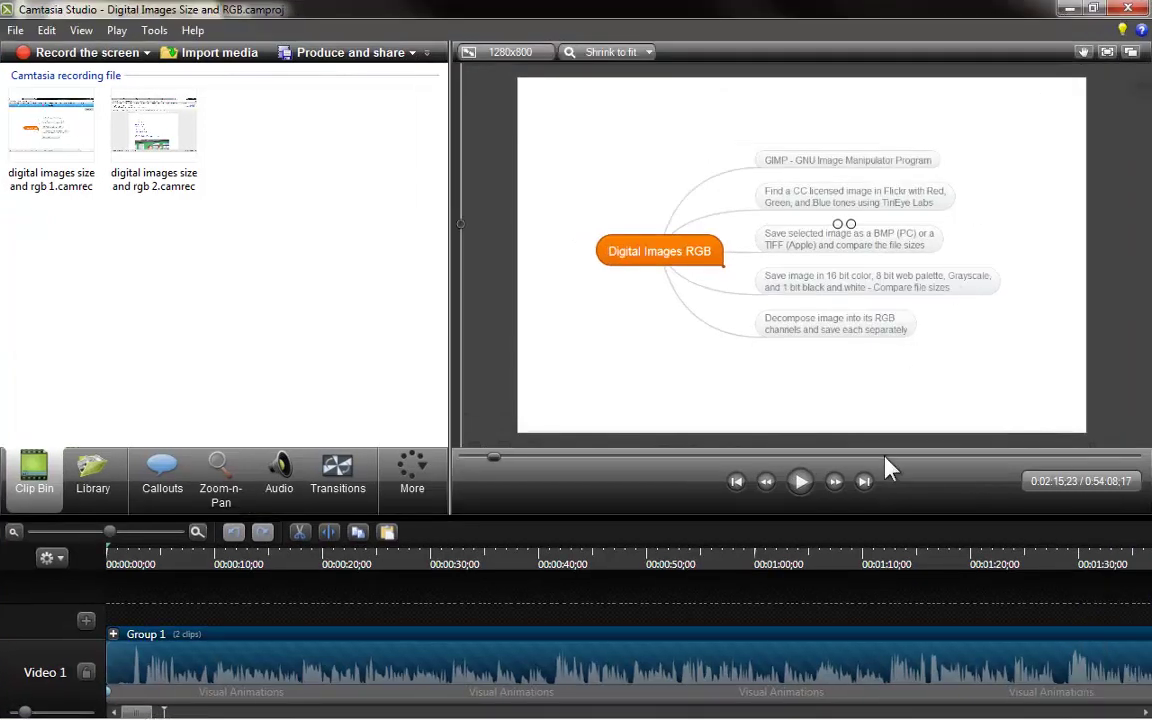
Step: Move the playhead from 0:00:24 through about 0:00:30 to 0:00:59;05
left_click(368, 572)
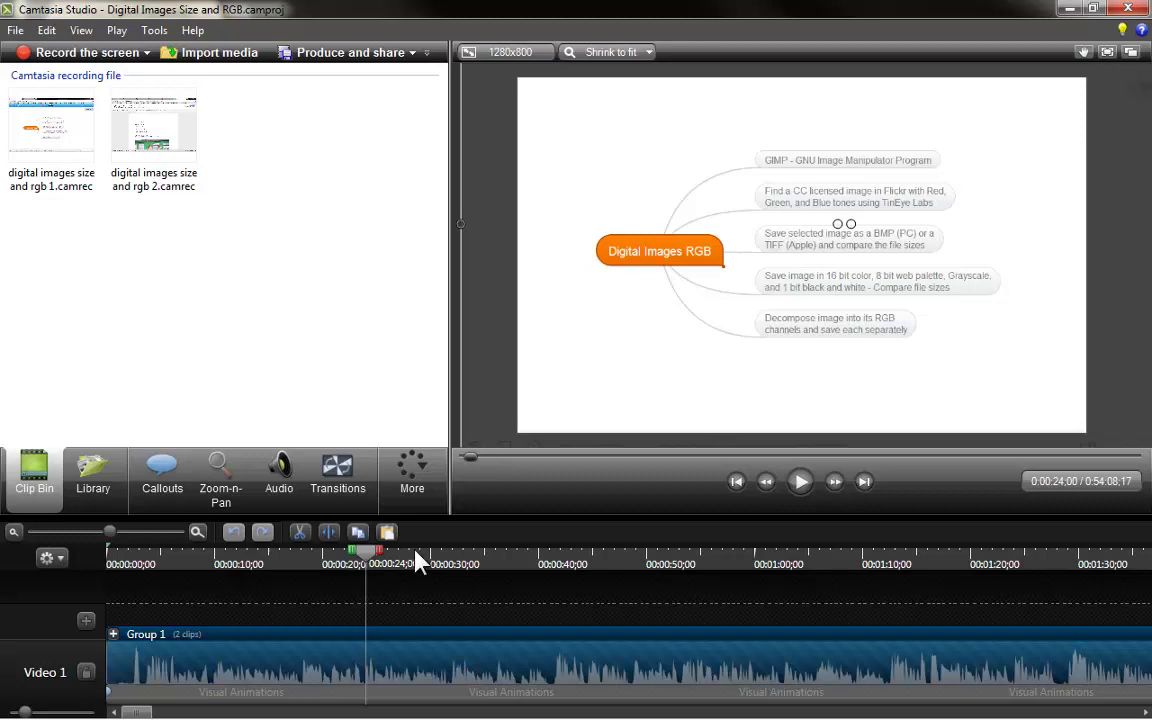
left_click(483, 563)
left_click(746, 566)
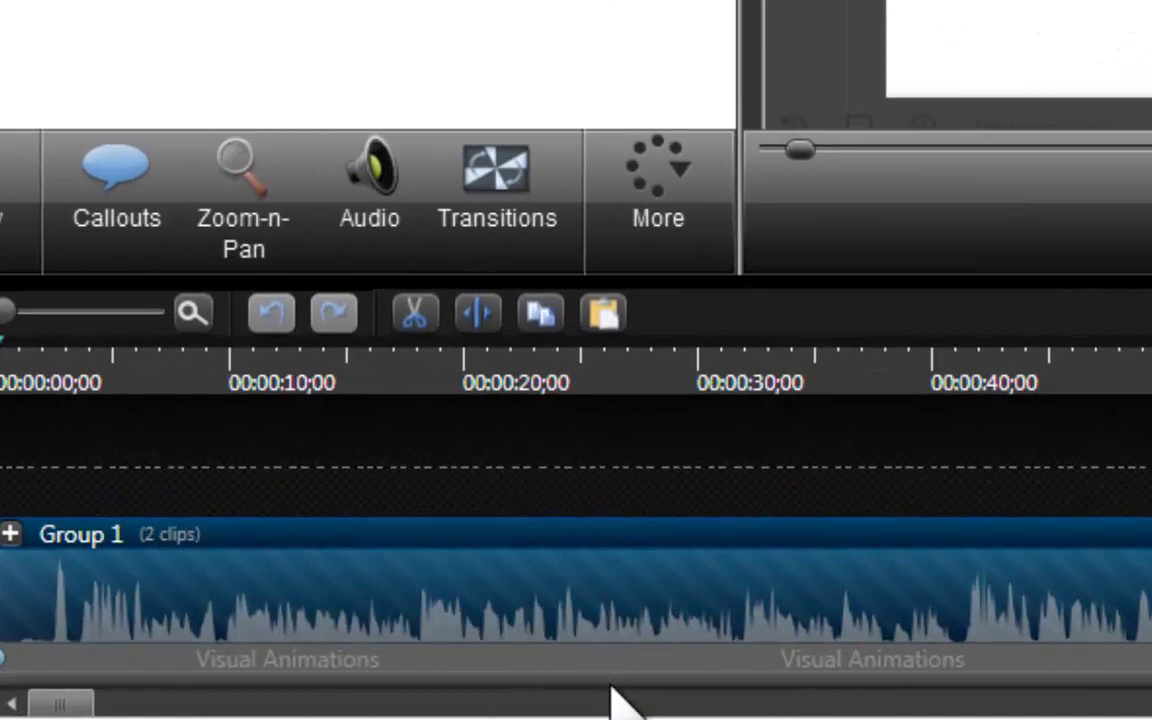
Step: Reveal the Group 1 clip's Visual Animations markers and park the playhead at 0:02:16;04
scroll(617, 699, "up", 1)
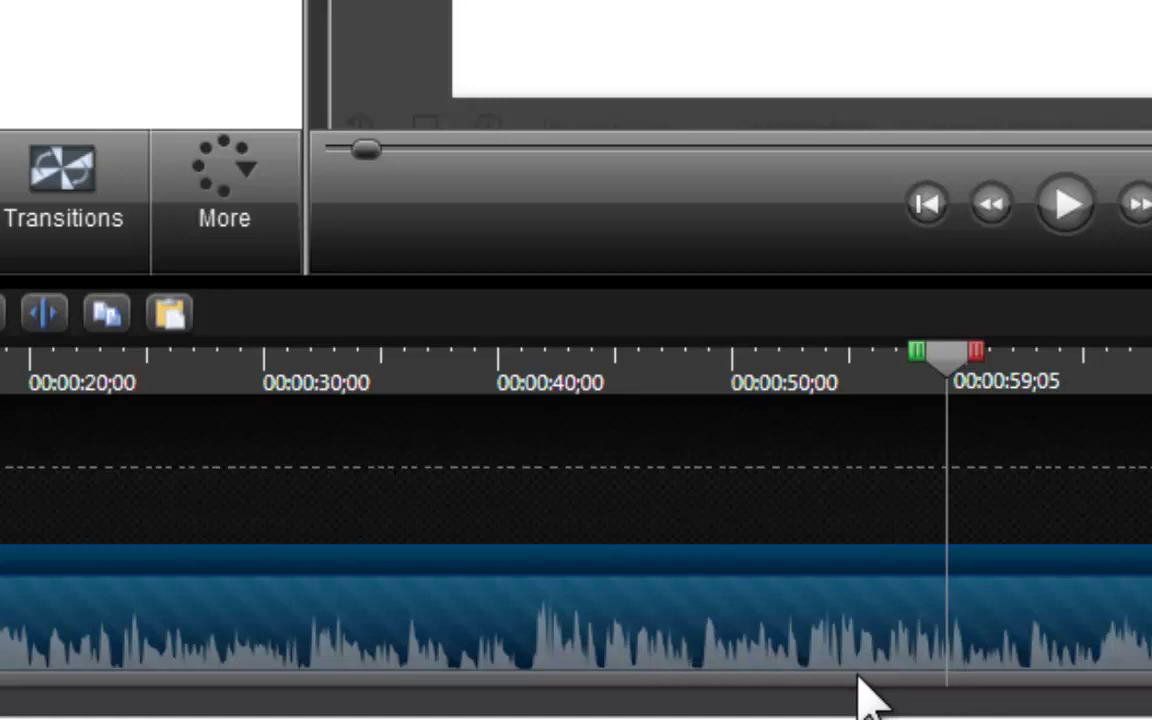
left_click(862, 697)
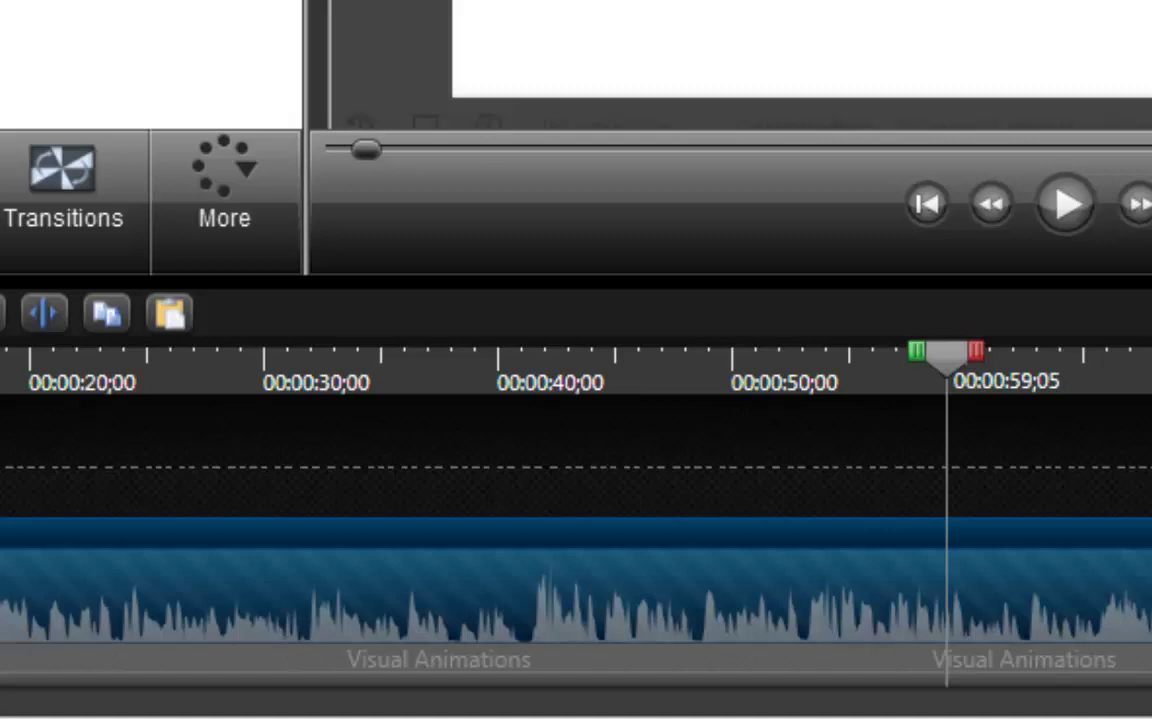
scroll(576, 520, "right", 10)
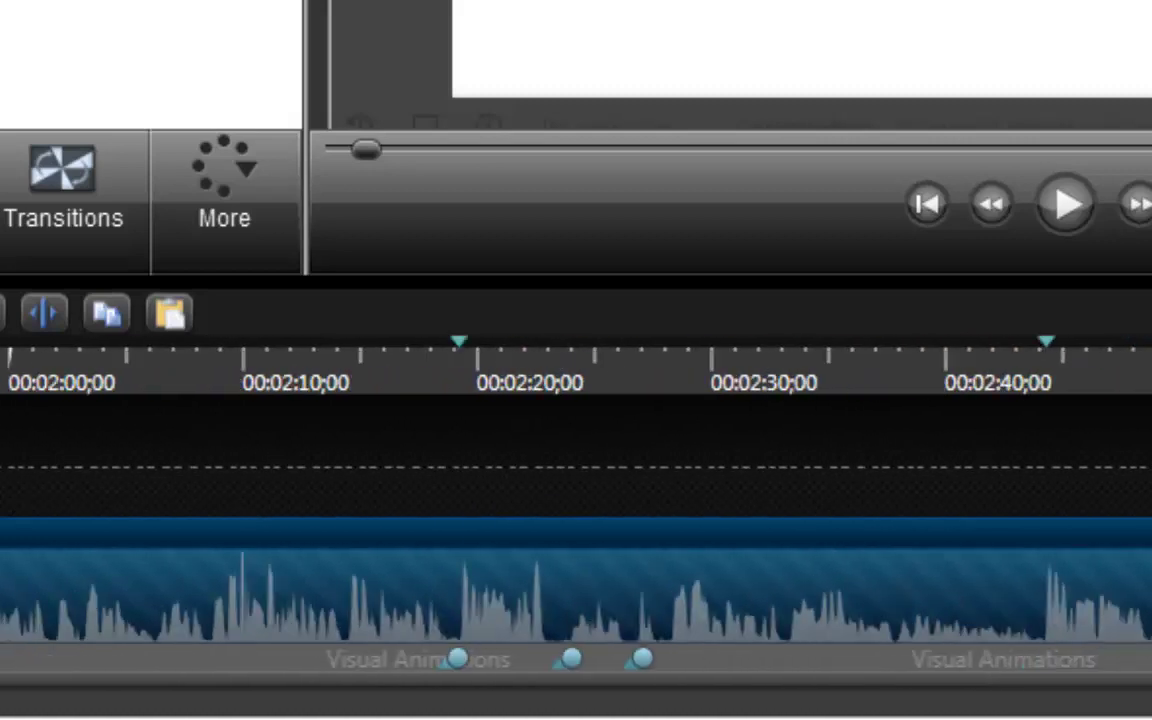
left_click(414, 493)
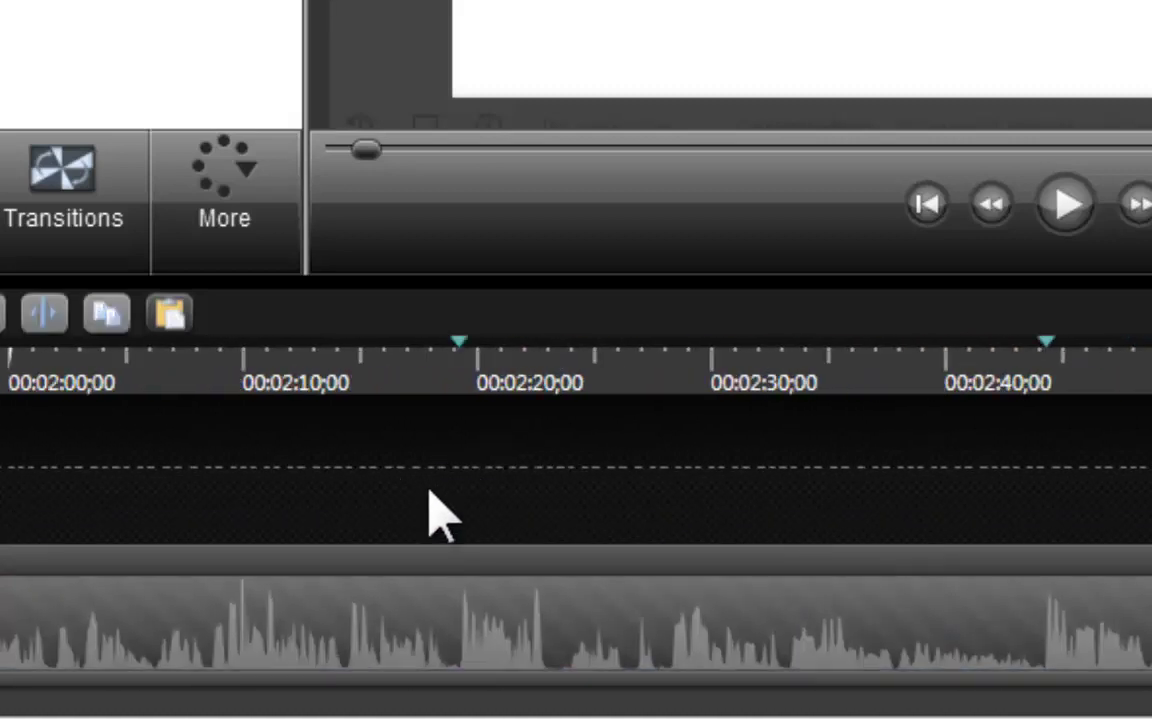
left_click(445, 665)
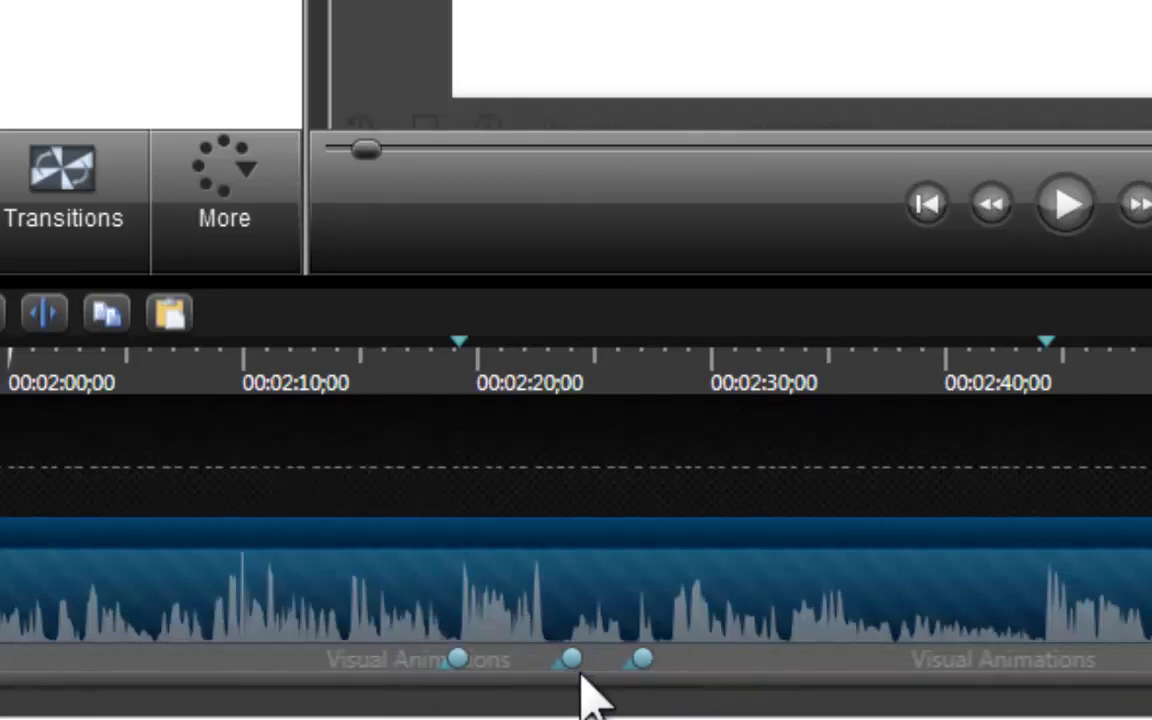
left_click(388, 396)
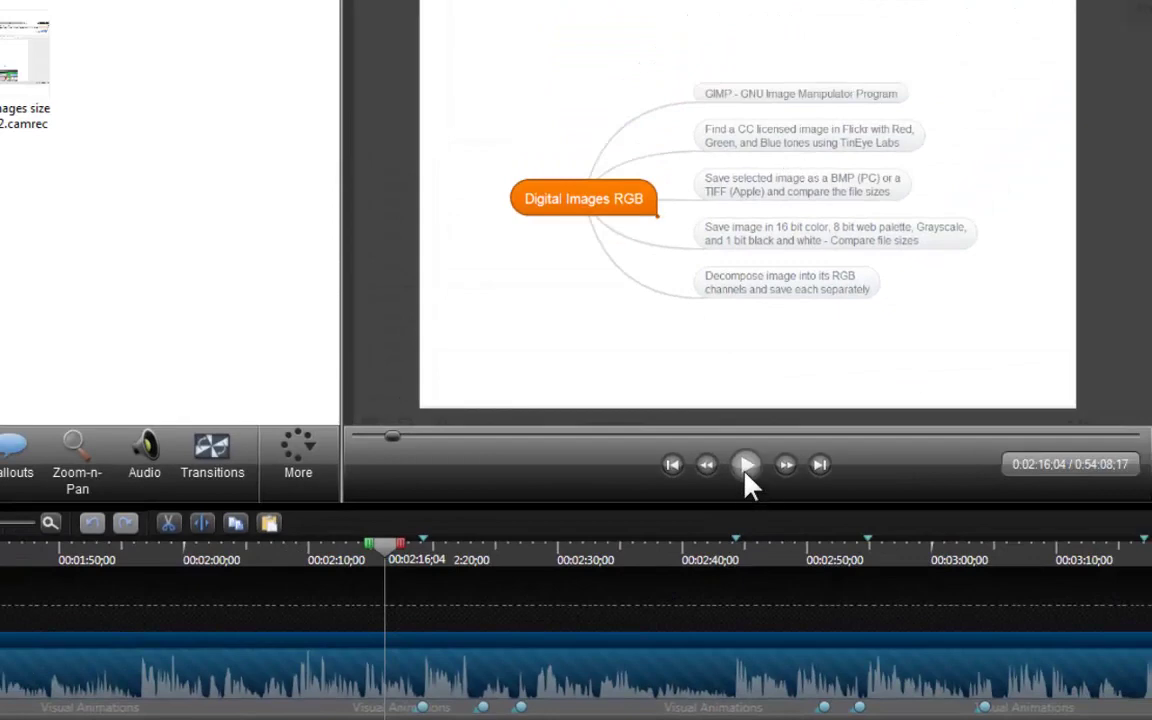
Step: Play the preview from 0:02:16, pause at 0:02:29;19, then return to 0:02:25;21
left_click(745, 468)
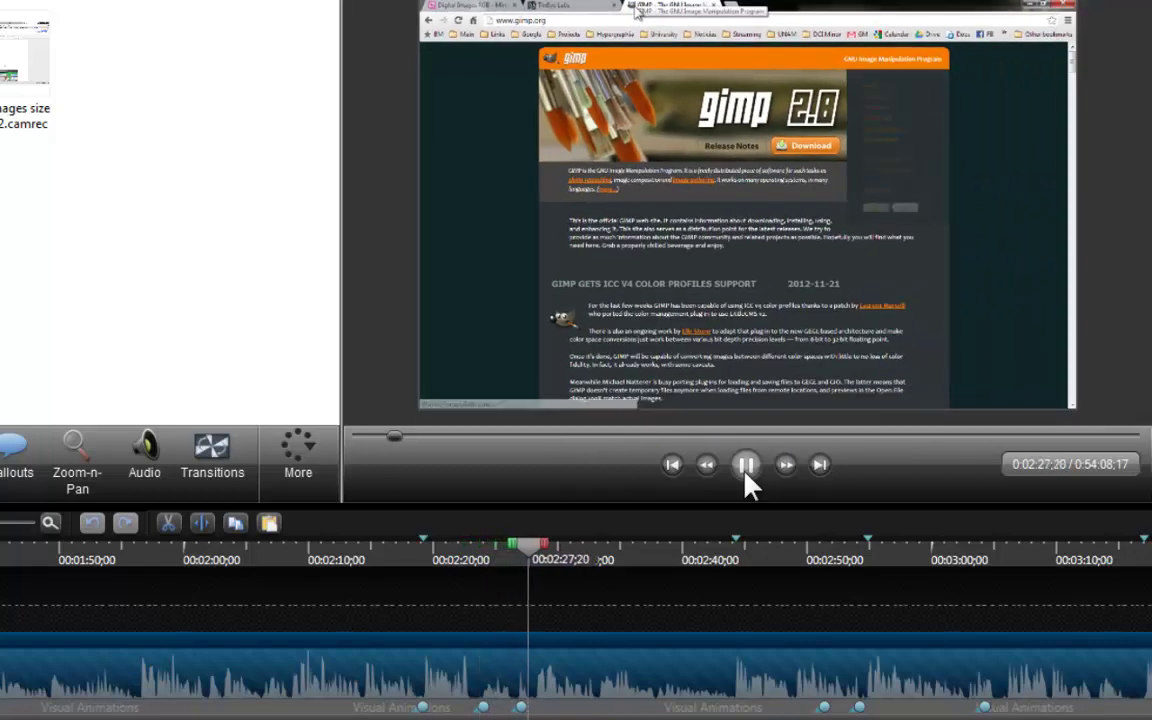
left_click(747, 476)
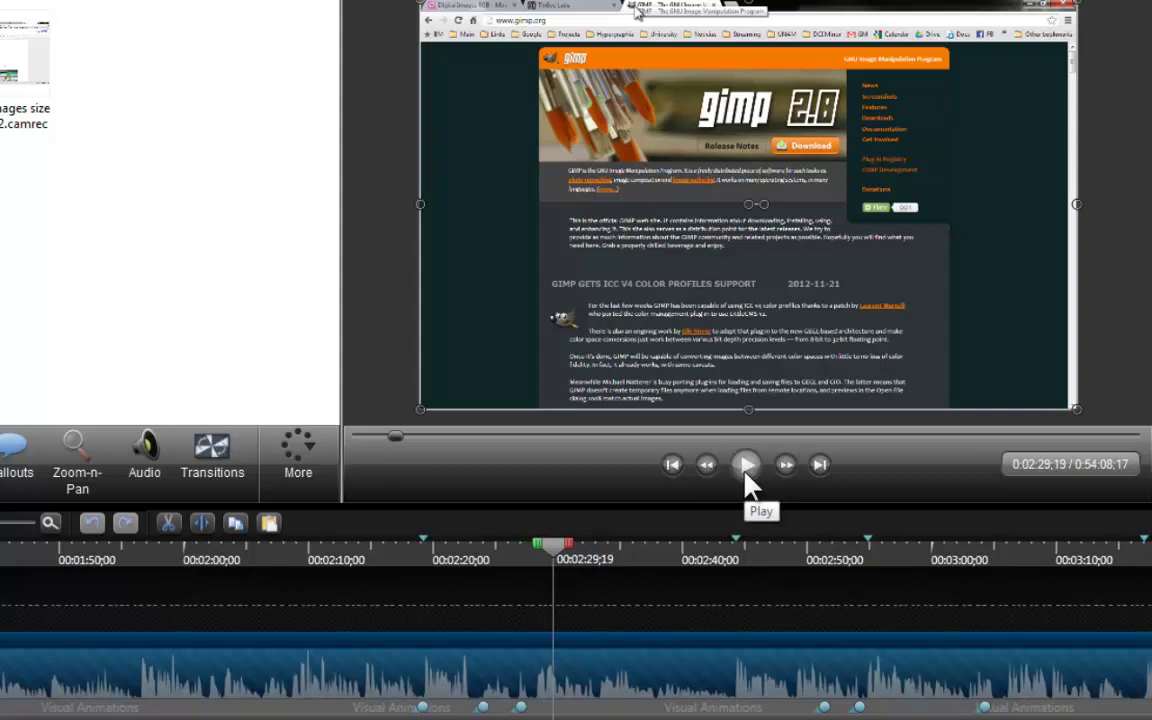
left_click(507, 557)
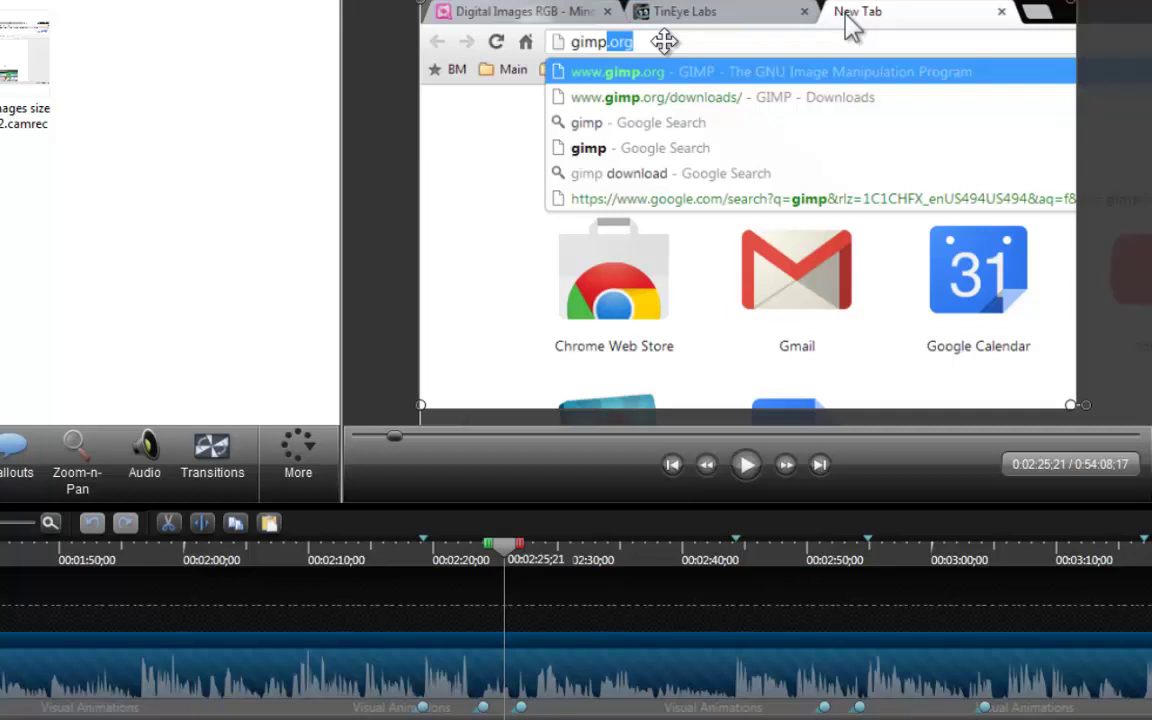
Step: Scrub the zoom between the new tab at 0:02:25;26 and gimp.org at 0:02:37;09
left_click(548, 560)
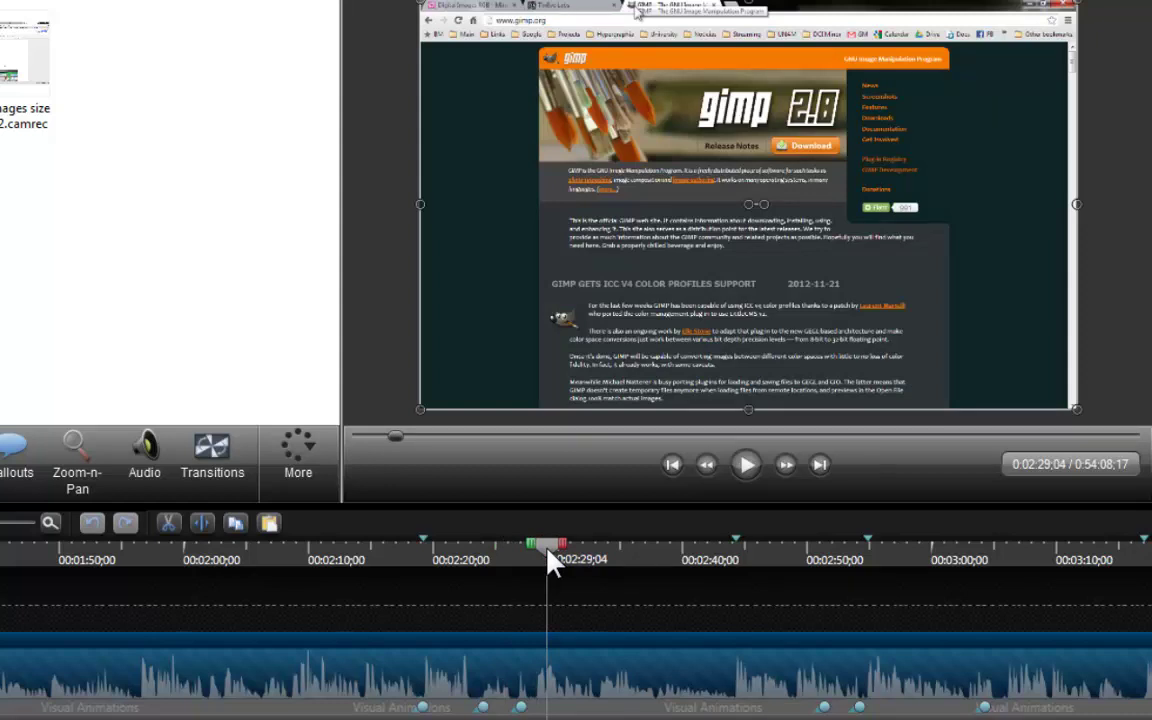
left_click_drag(548, 558, 572, 566)
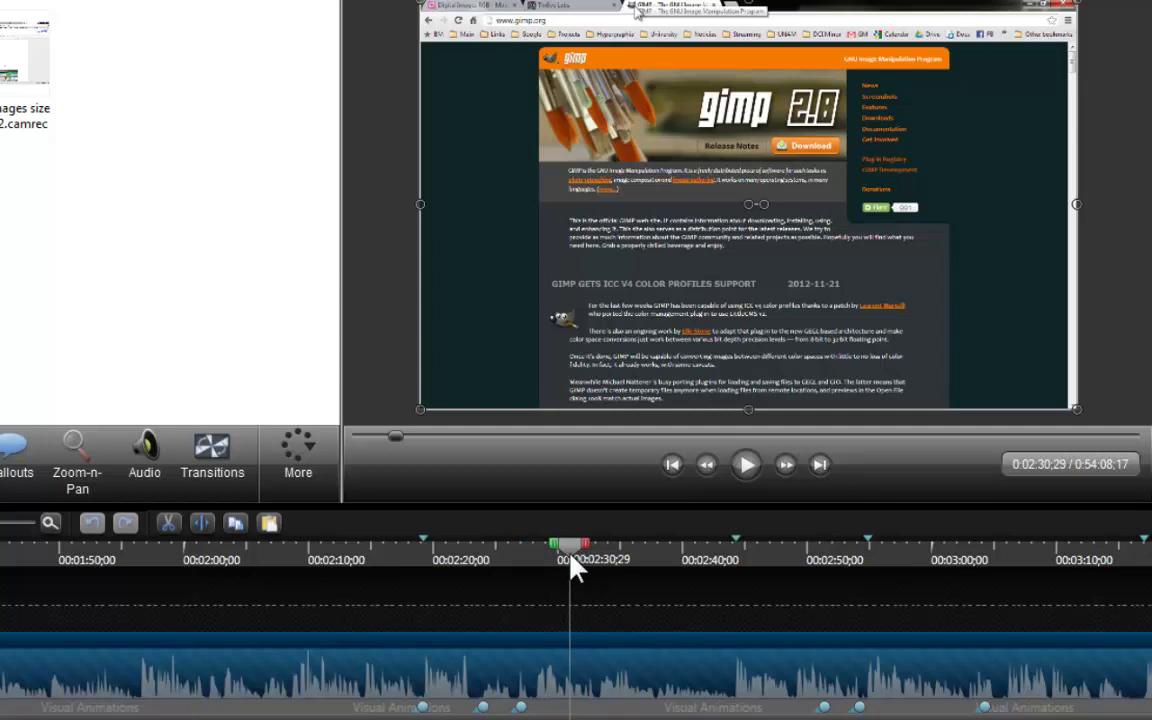
left_click(508, 560)
left_click_drag(848, 572, 652, 572)
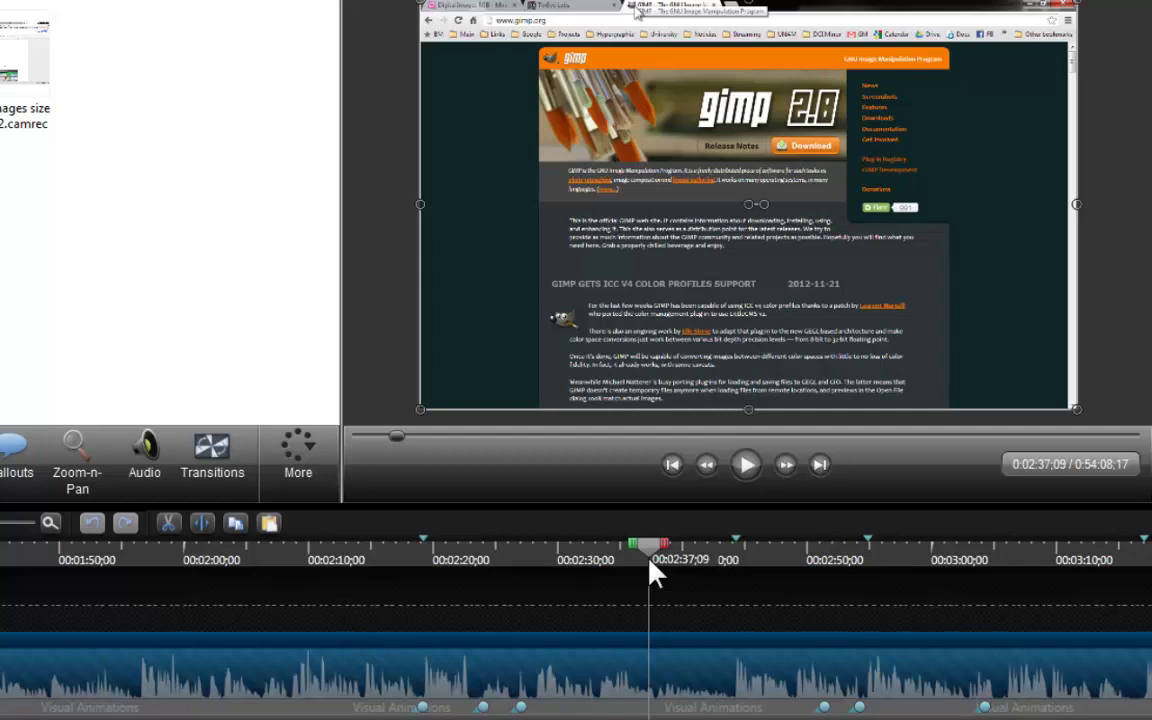
Step: Review frames from 0:01:55;29 to 0:02:40, settling at 0:02:32;21
left_click(405, 562)
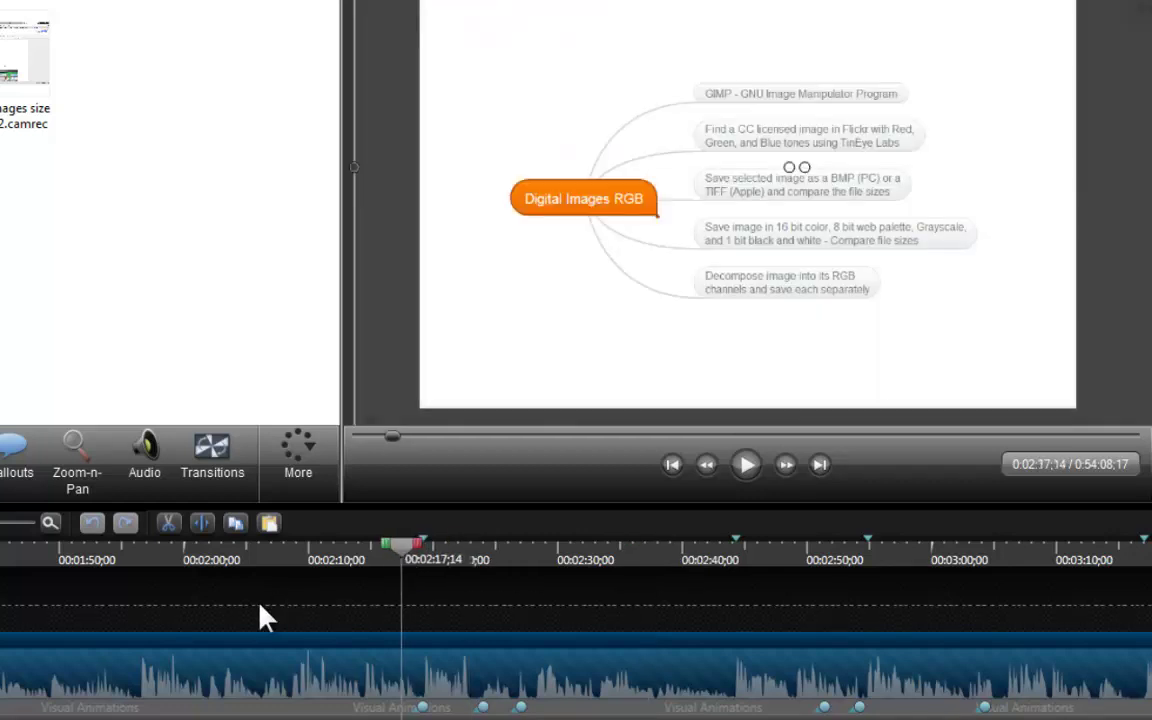
left_click(137, 558)
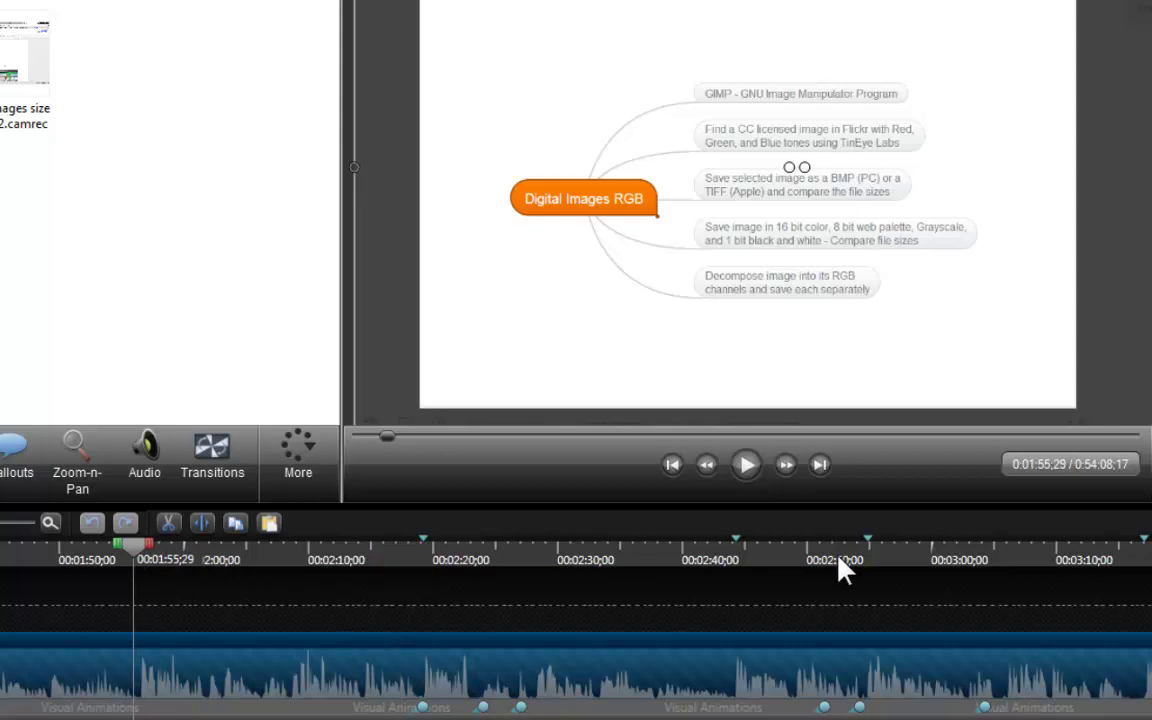
left_click(684, 566)
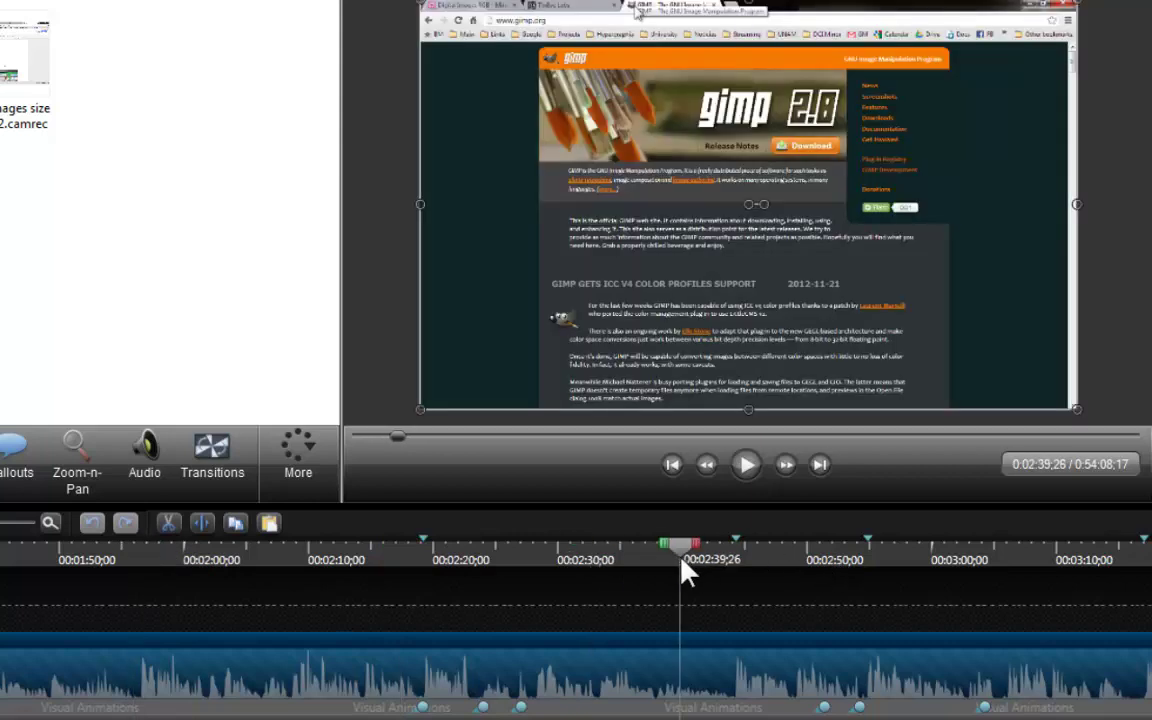
left_click(586, 562)
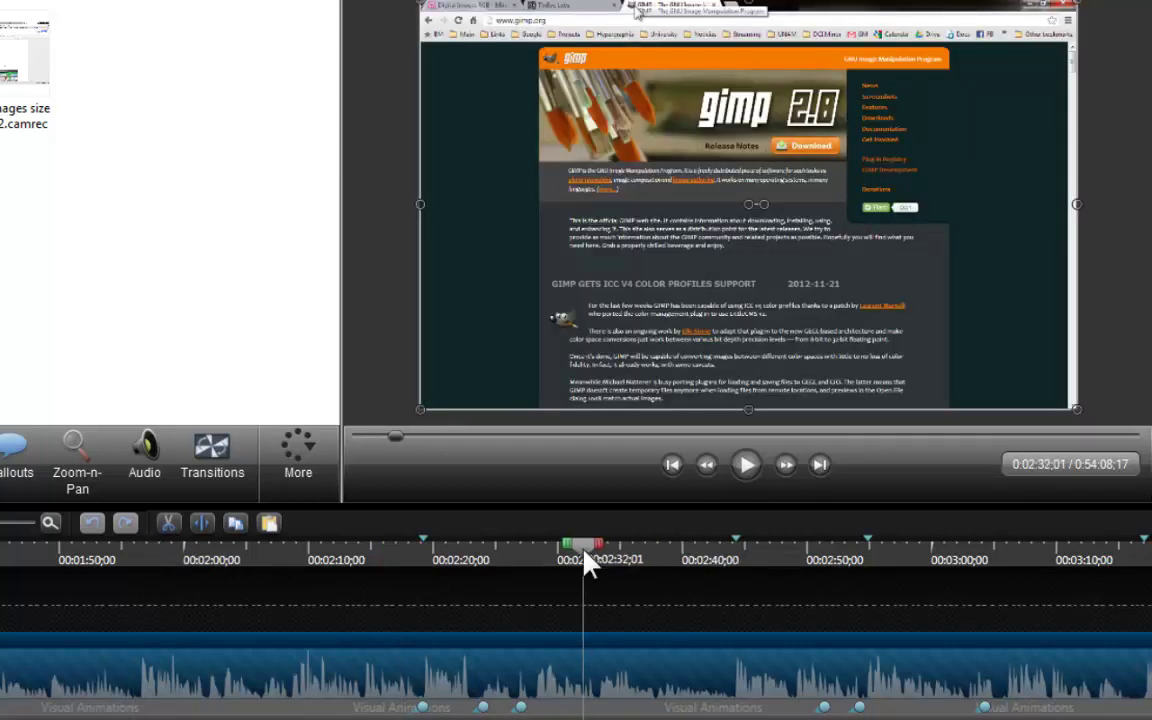
left_click_drag(586, 560, 594, 562)
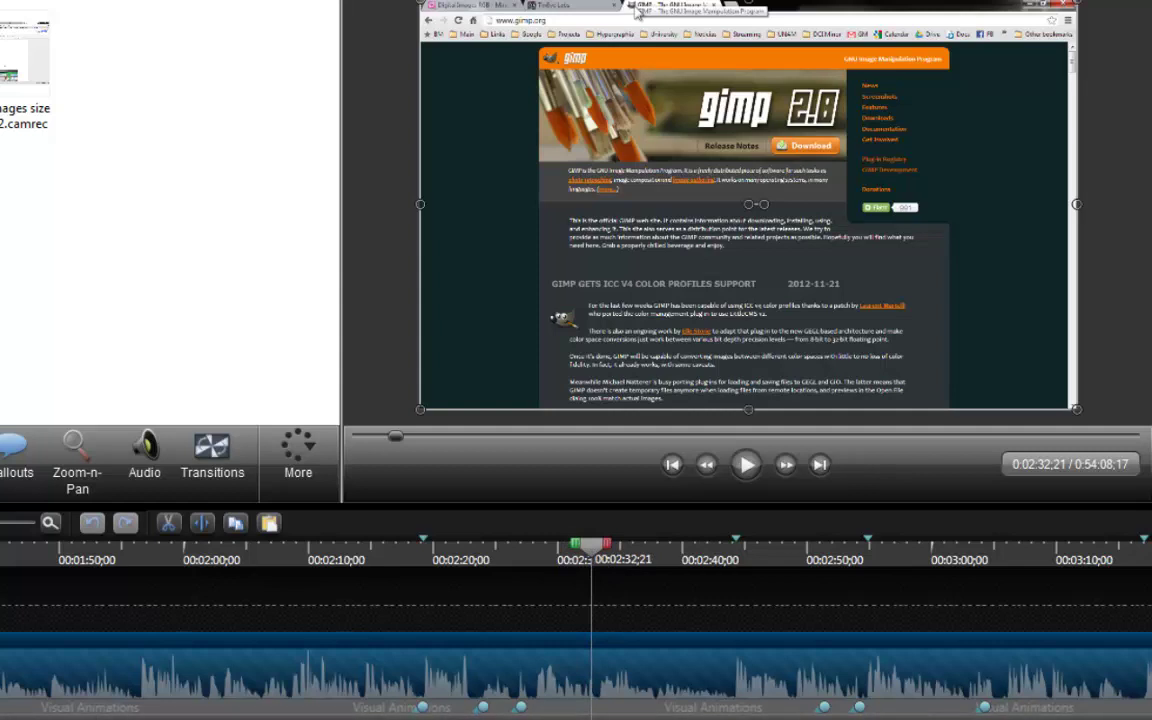
Step: Scroll the timeline ahead and jump to GIMP's Image menu at 0:21:44;11
scroll(520, 605, "right", 5)
left_click(560, 560)
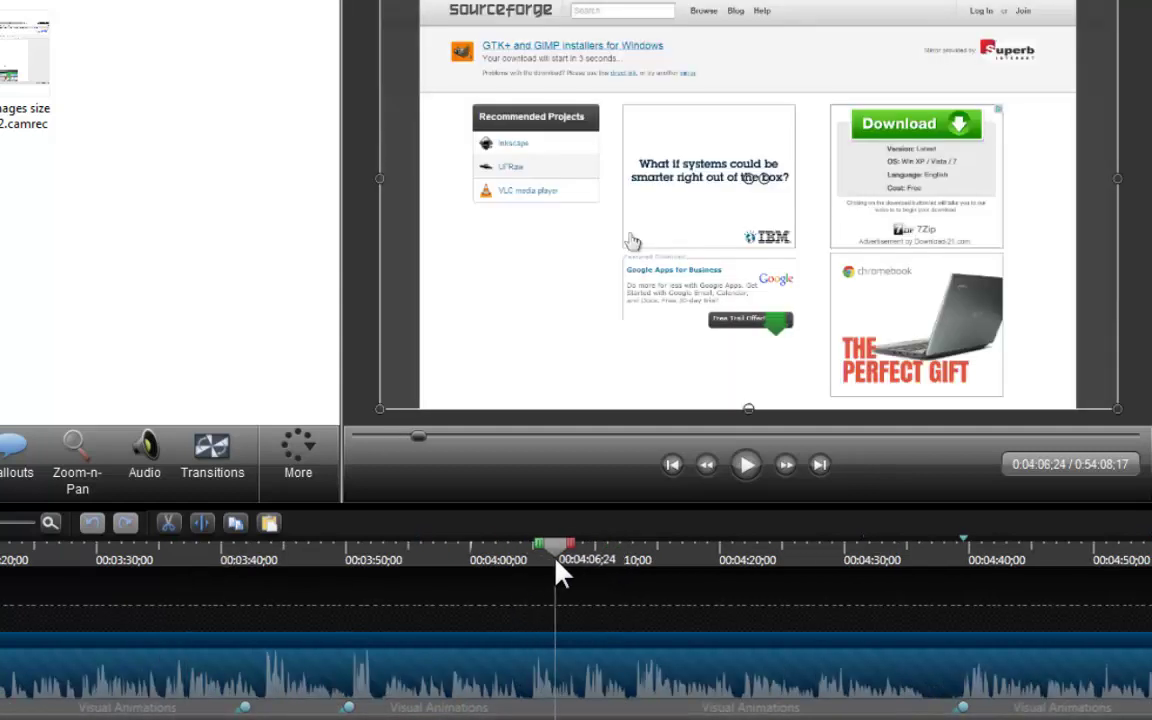
scroll(669, 656, "right", 5)
scroll(460, 600, "right", 15)
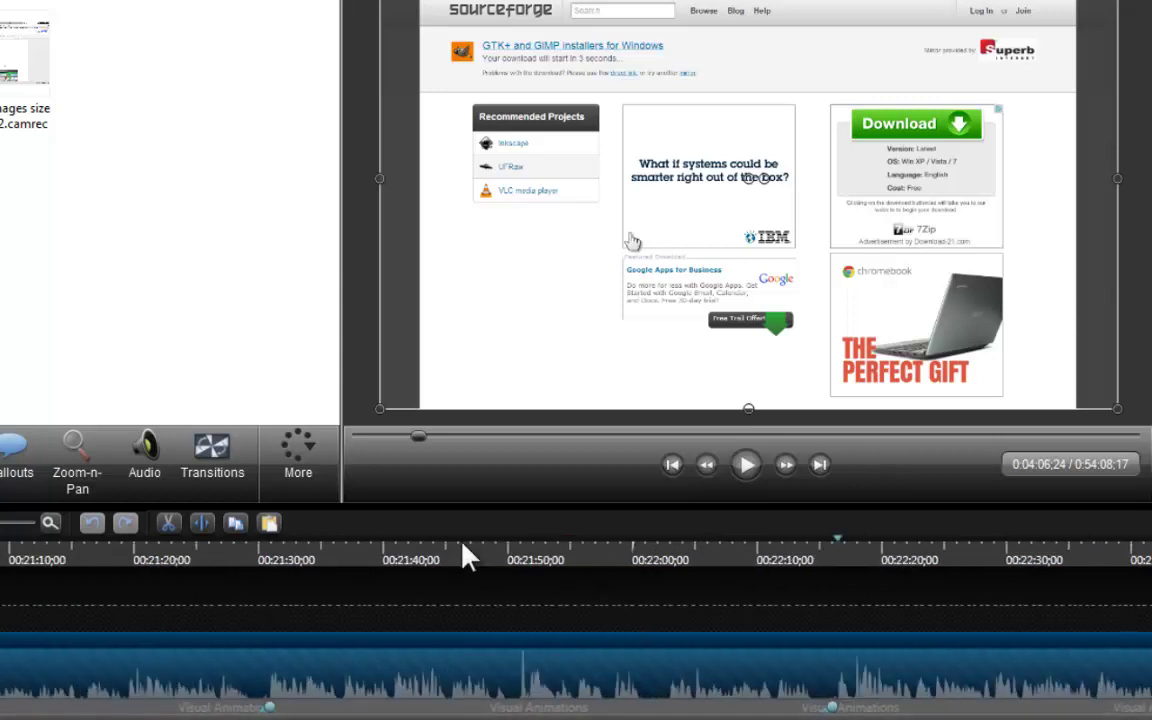
left_click(443, 560)
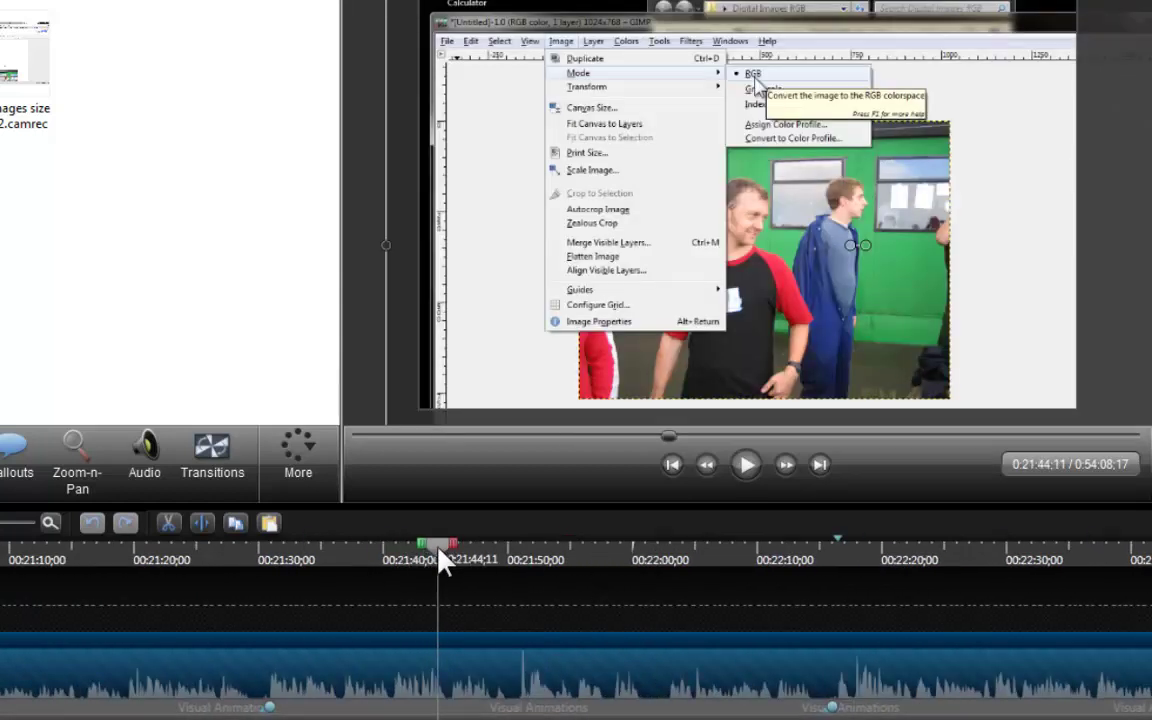
Step: Fine-tune the playhead to 0:21:45;08 on GIMP's Mode submenu, briefly checking the More features list
left_click_drag(438, 551, 450, 553)
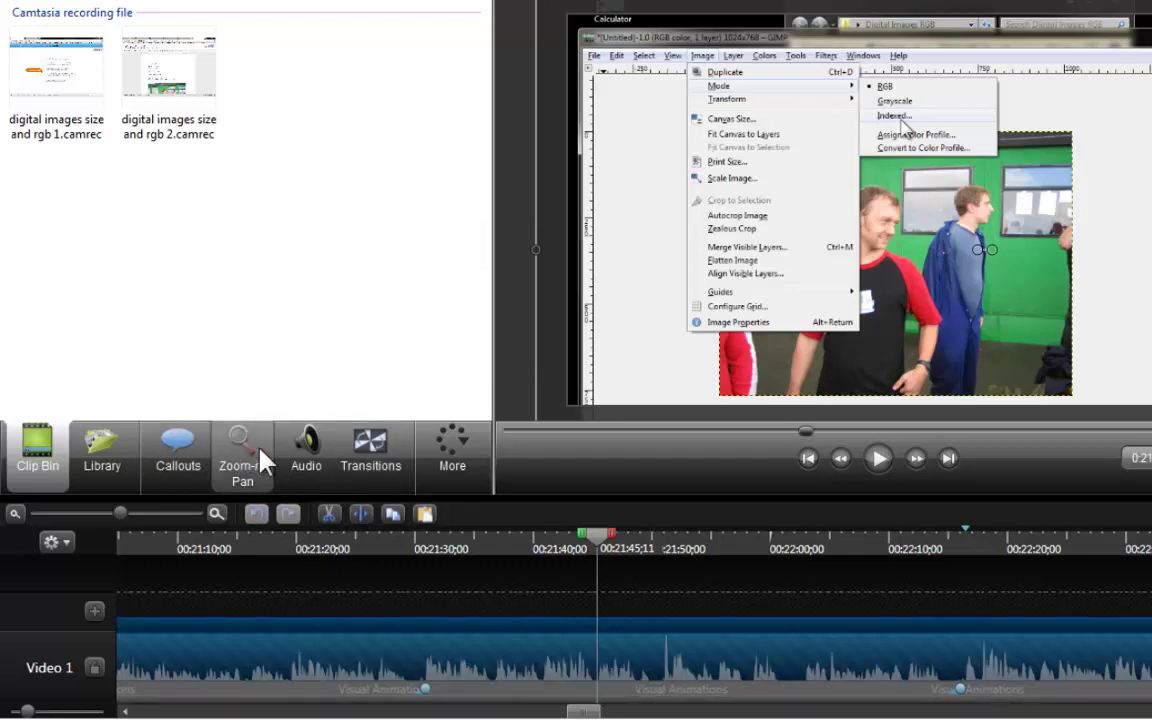
left_click(445, 458)
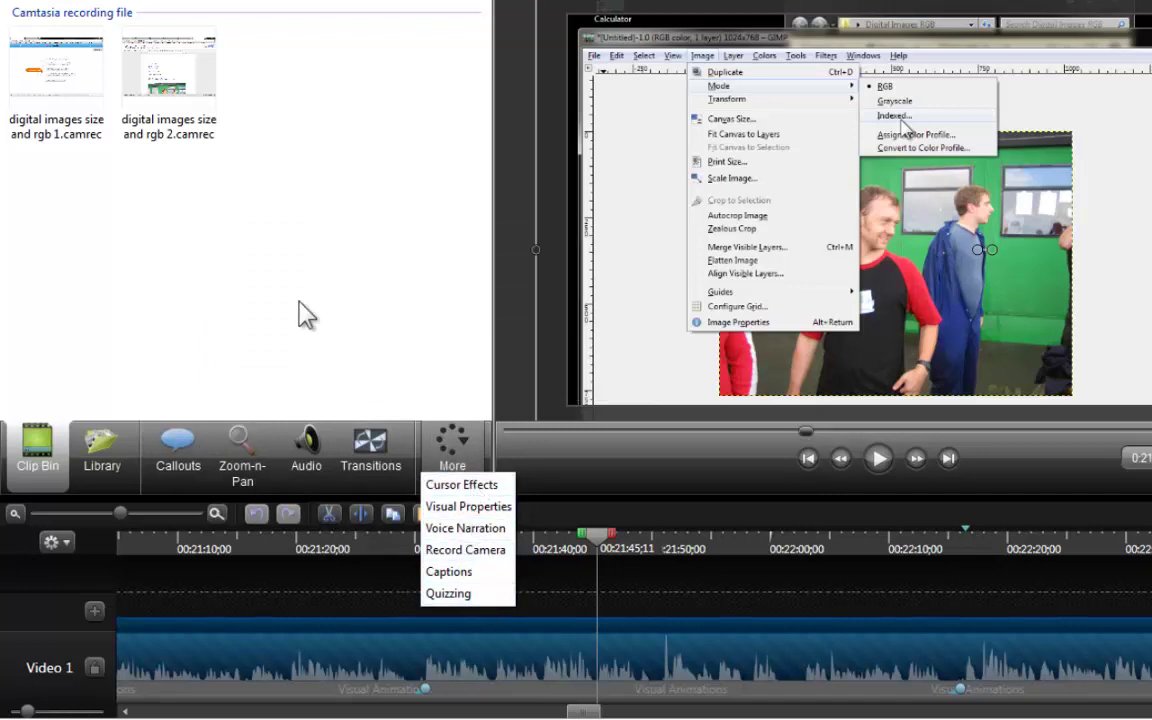
left_click(238, 272)
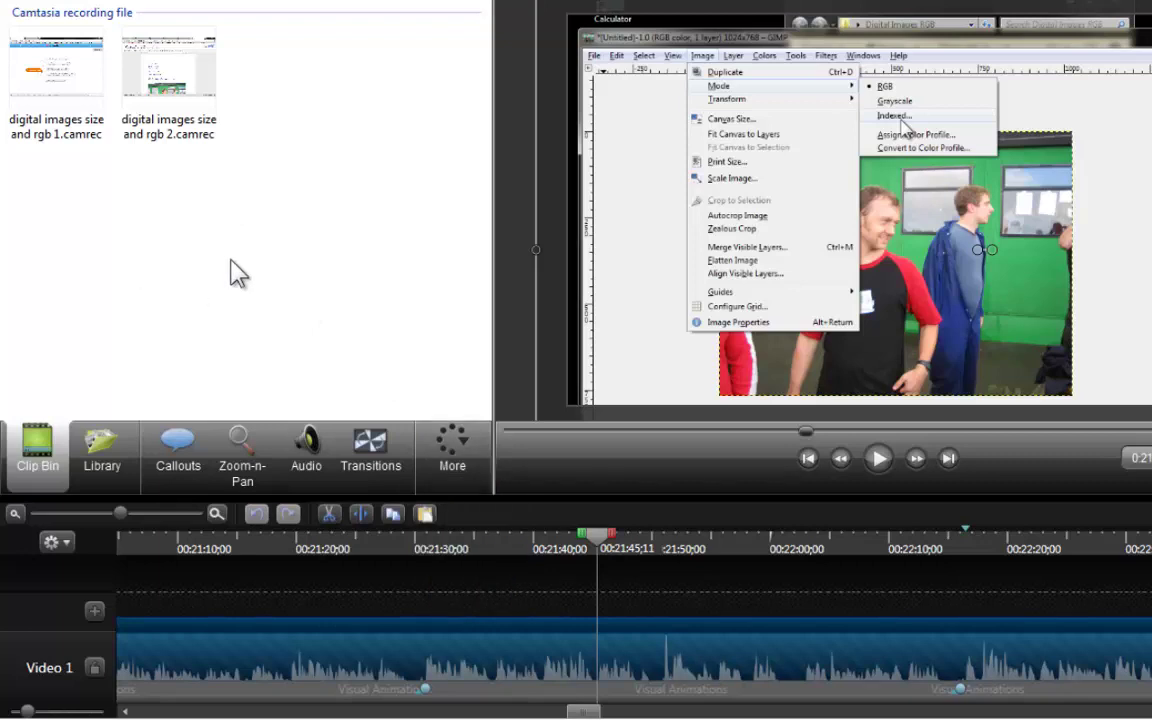
left_click(599, 537)
Step: Open the Zoom-n-Pan settings and focus its 141% Scale field
left_click(253, 462)
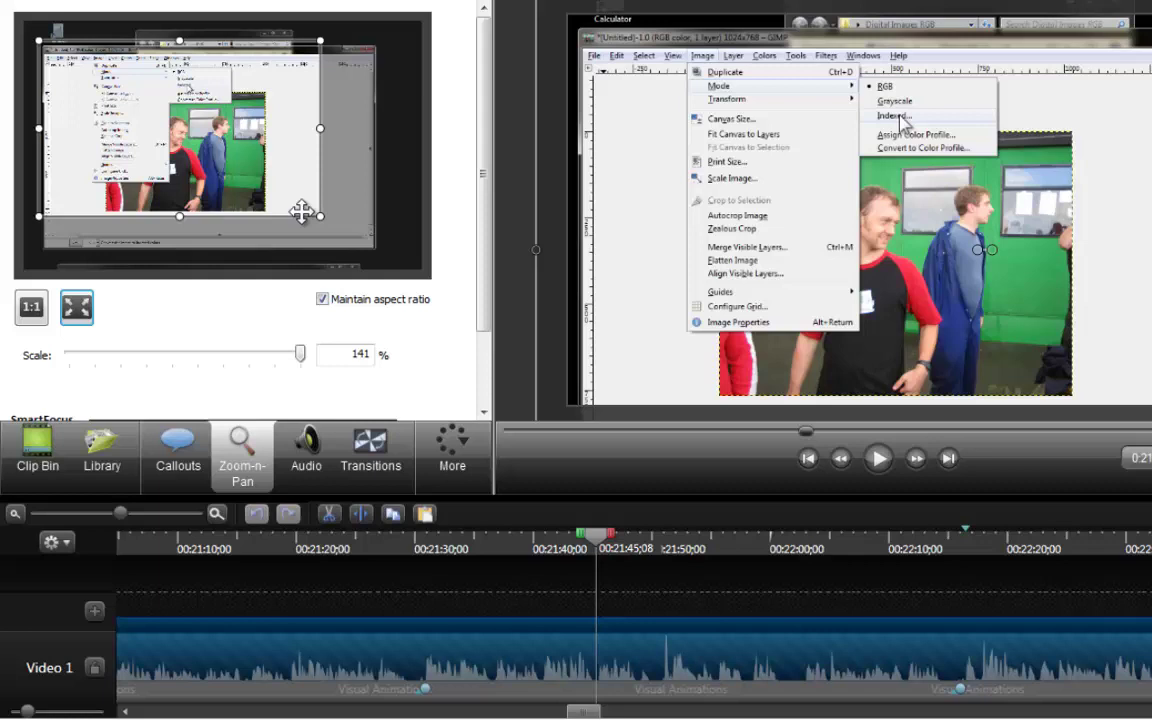
left_click(352, 355)
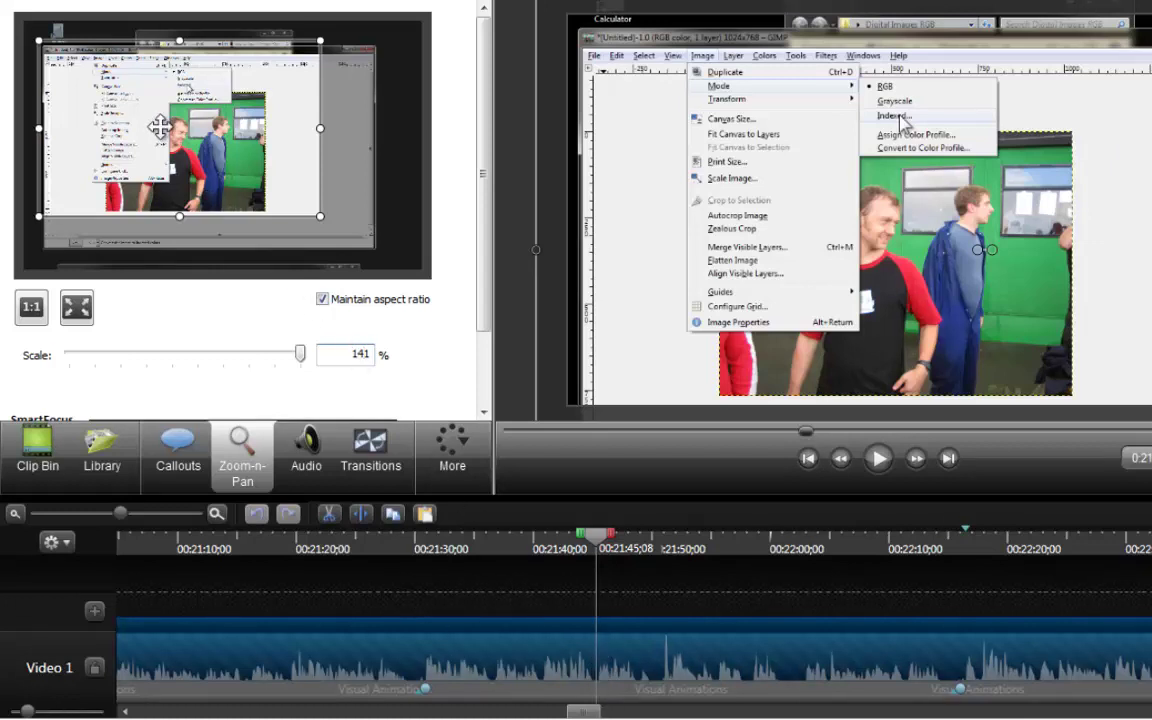
Step: Try a trial pan of the zoom area, preview it from 0:21:43;14, then undo it
left_click_drag(160, 126, 210, 158)
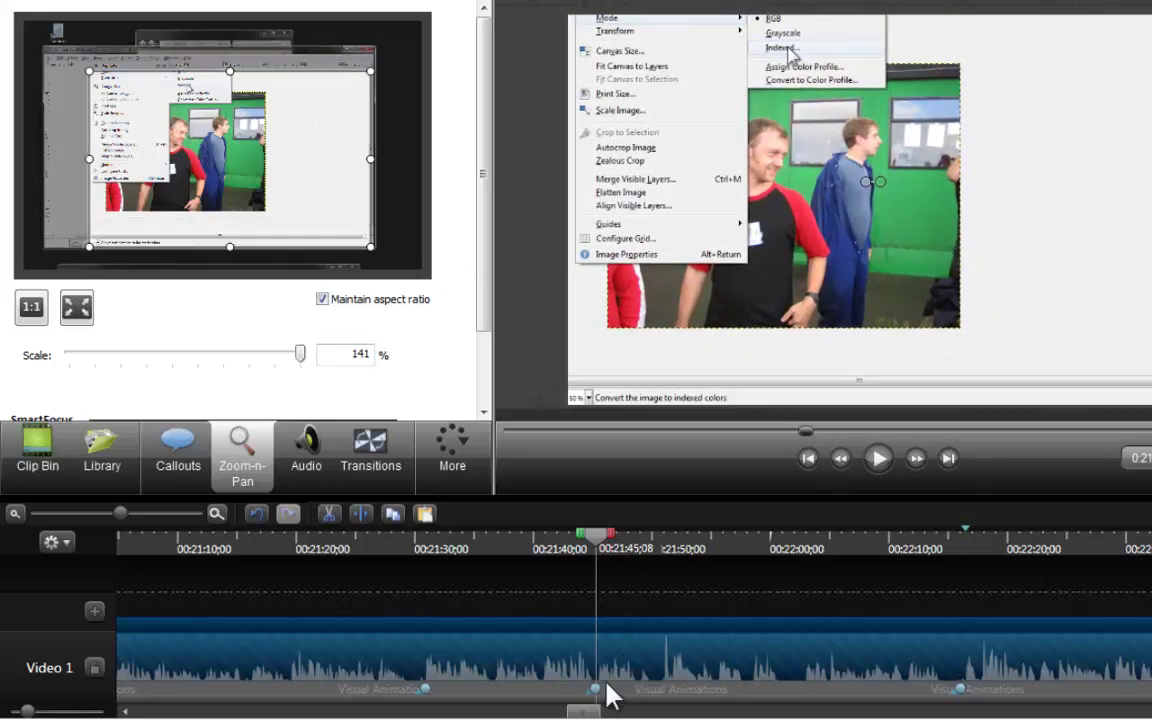
left_click(576, 550)
left_click(880, 459)
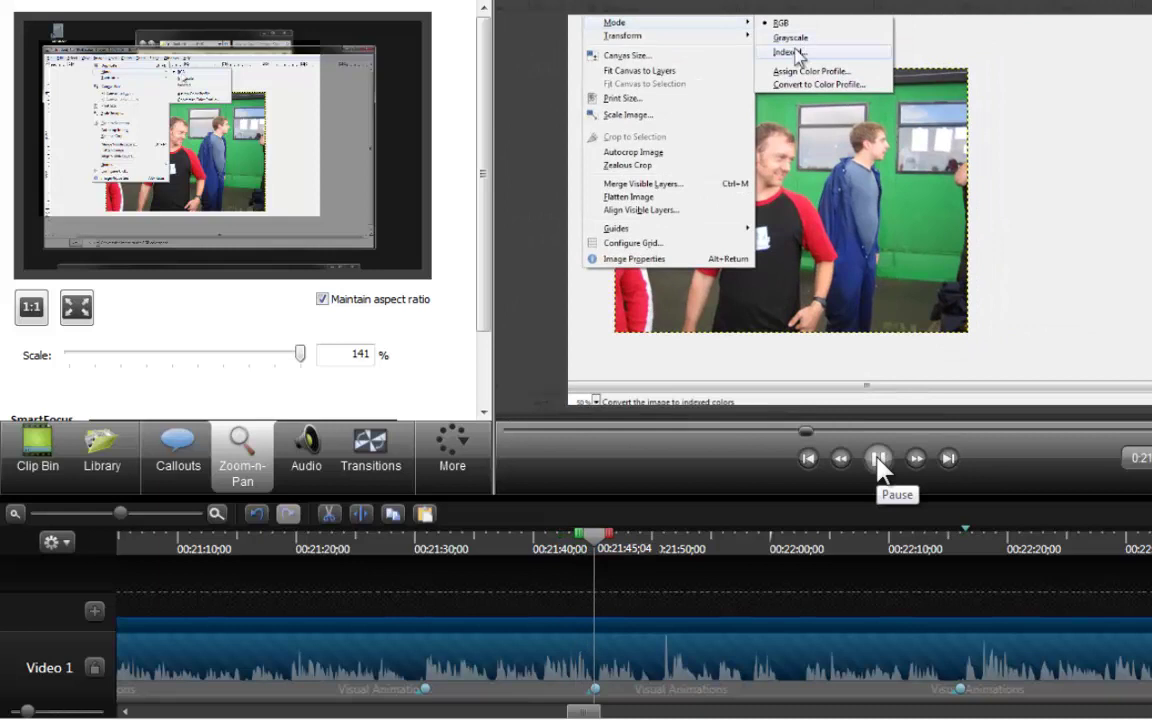
left_click(878, 459)
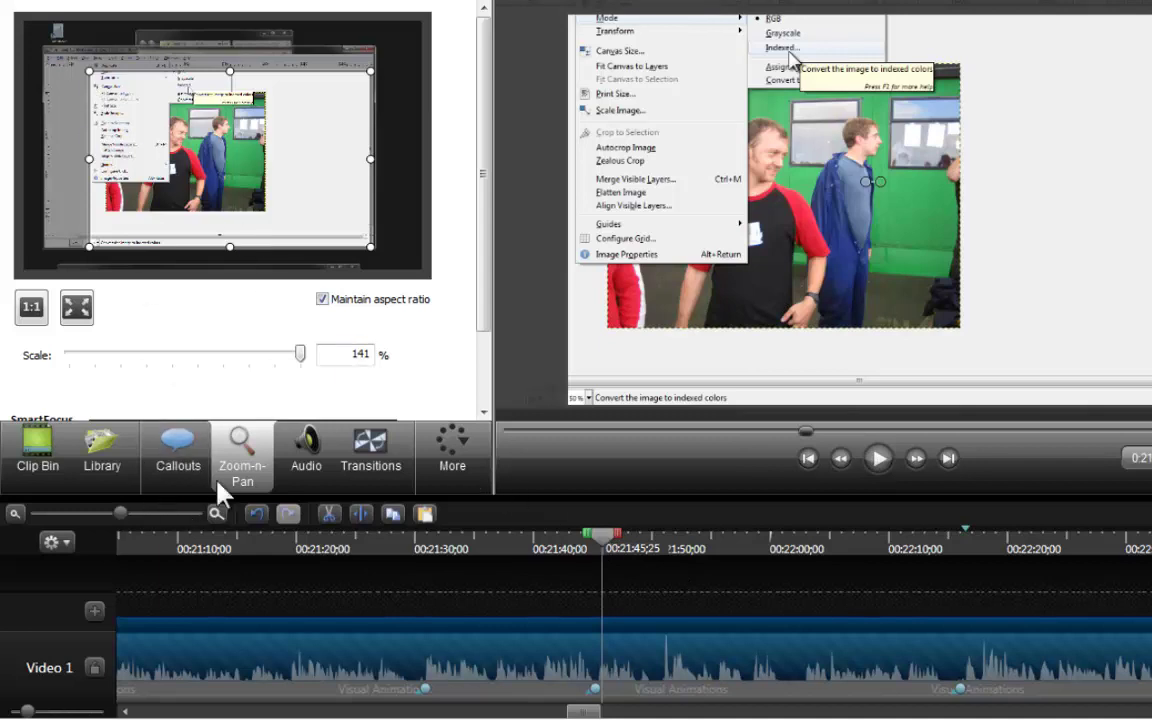
left_click(256, 517)
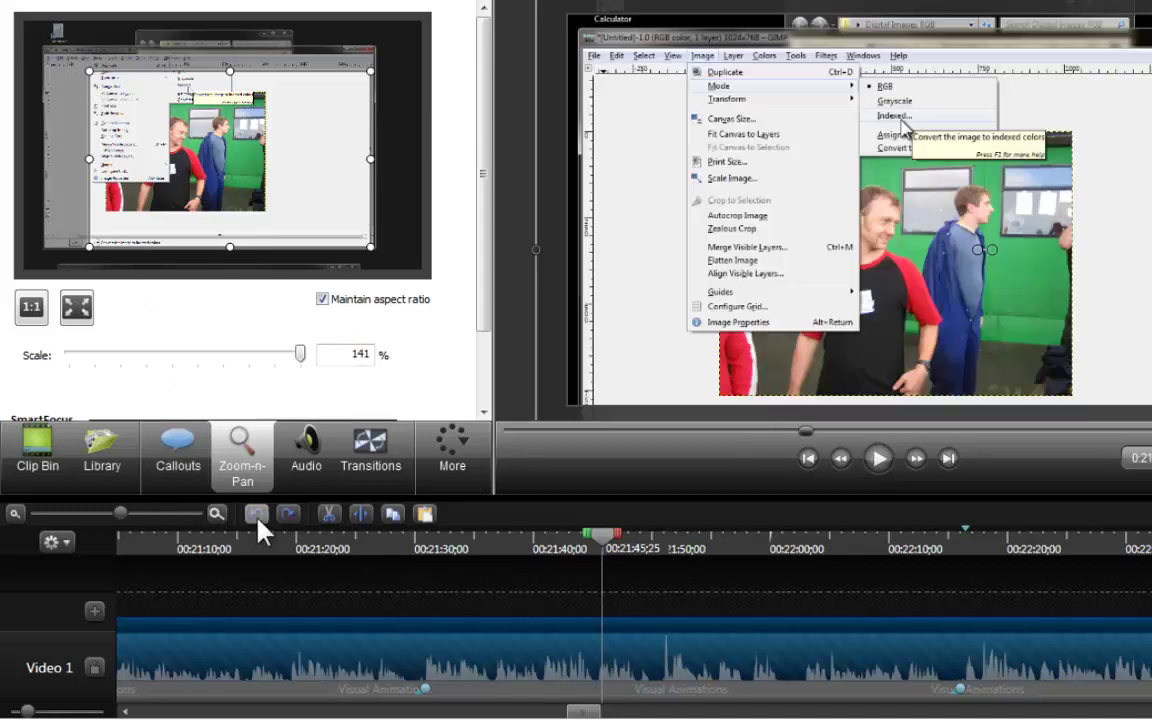
Step: Zoom to 271% on GIMP's Image menu at 0:21:40;22 and preview the zoom-in
left_click(545, 548)
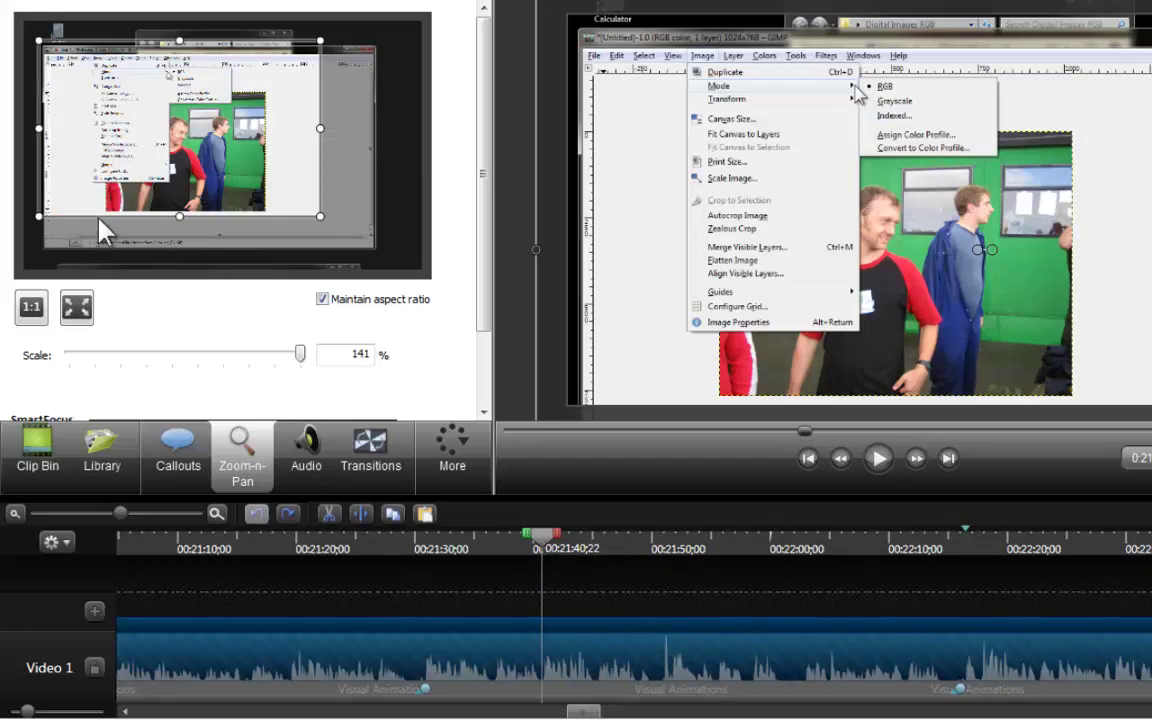
left_click_drag(326, 226, 192, 115)
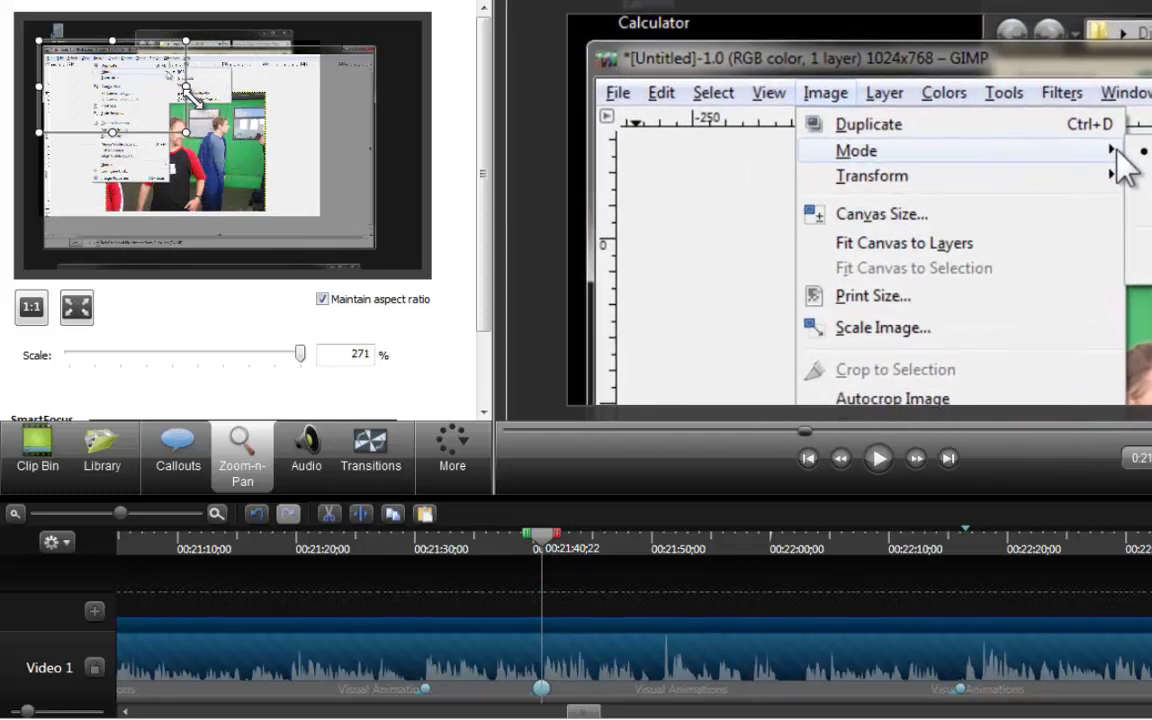
left_click_drag(103, 77, 152, 109)
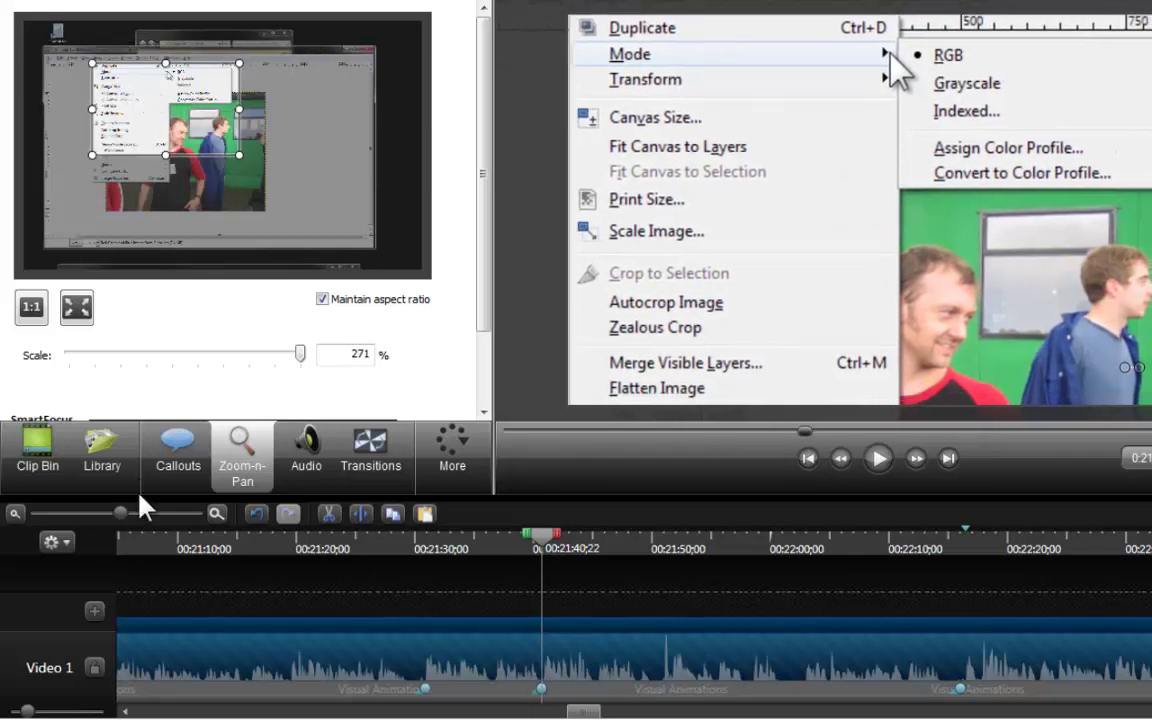
left_click(510, 553)
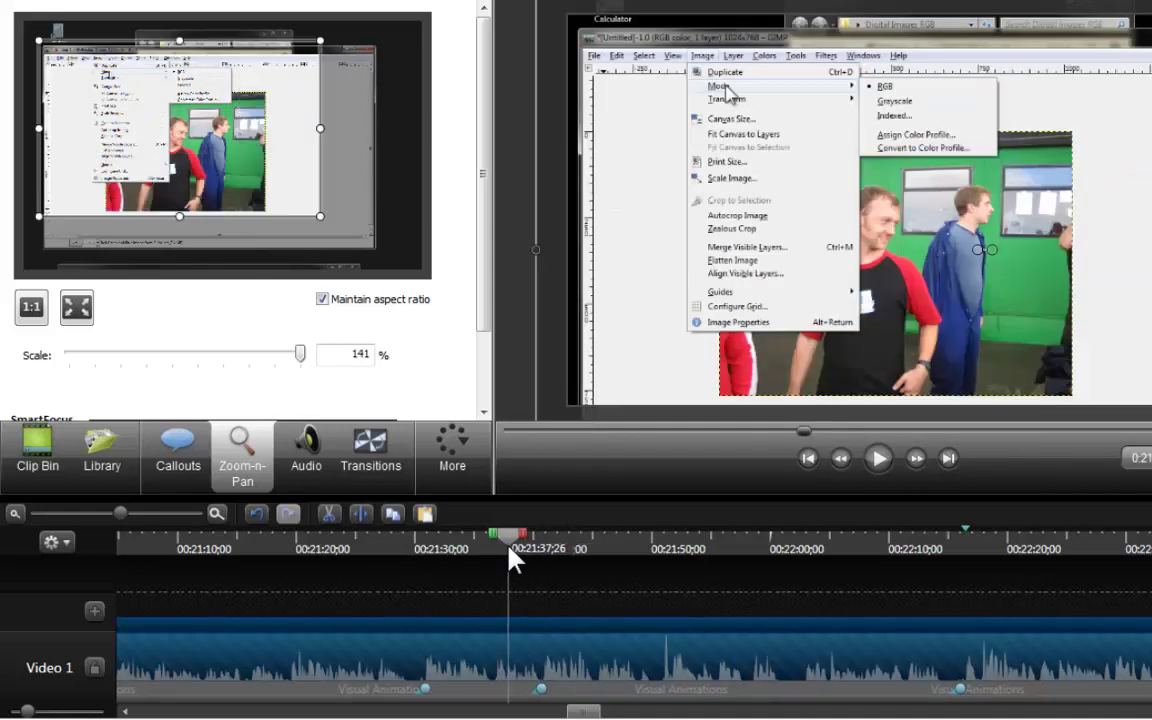
left_click(877, 463)
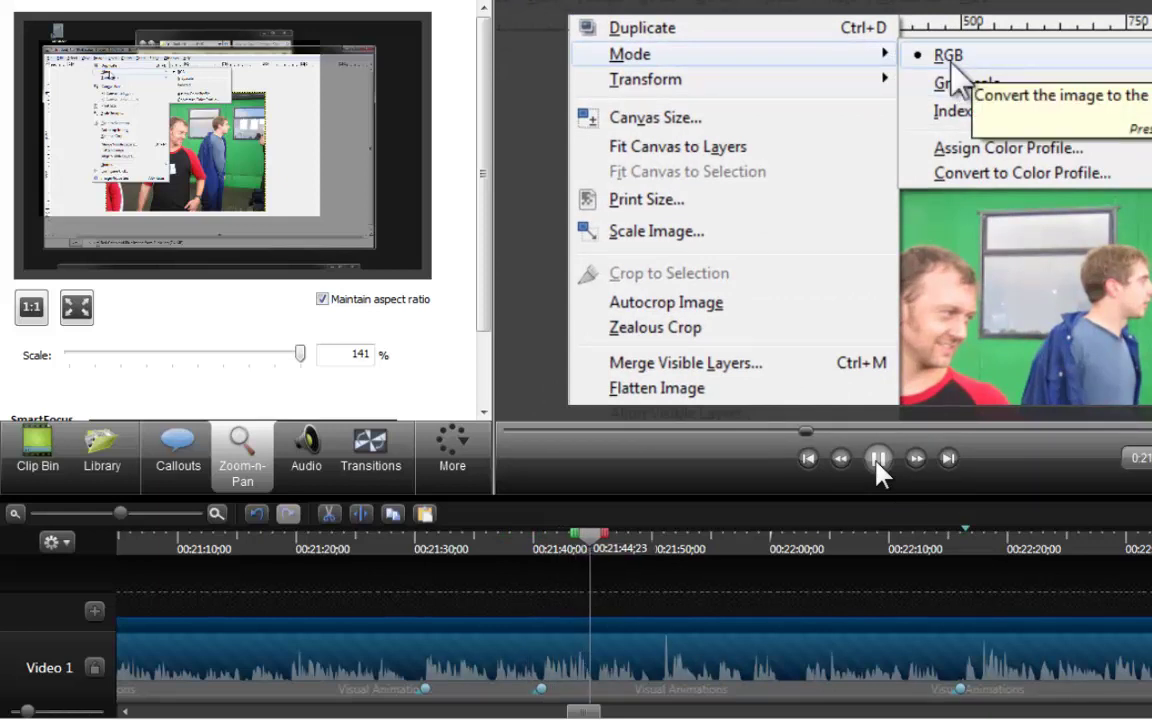
left_click(877, 460)
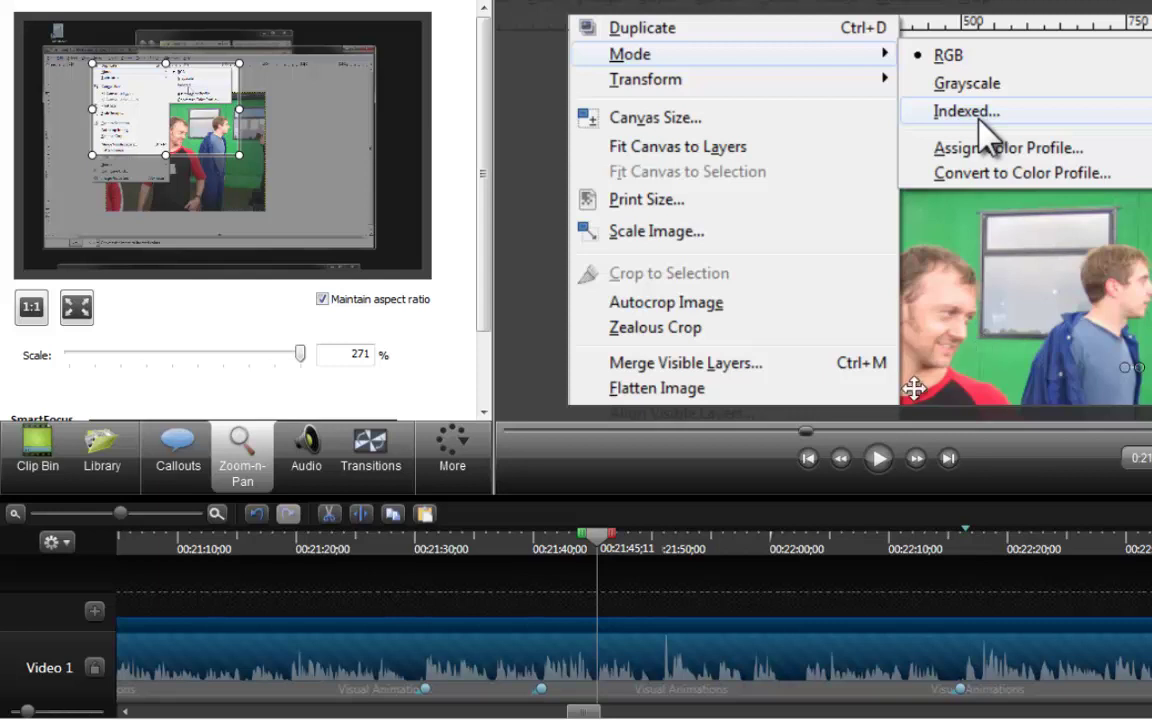
left_click_drag(591, 543, 589, 542)
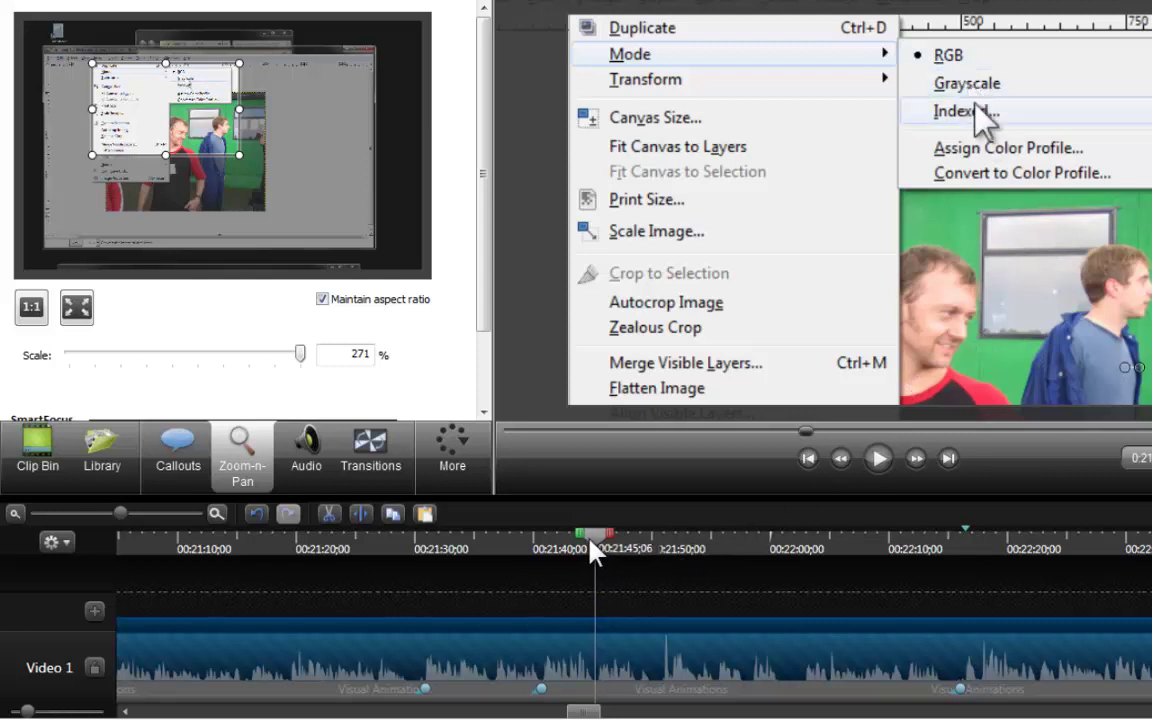
Step: Zoom back out to the full recording at 116% using Scale to fit at 0:21:45;06
left_click(79, 310)
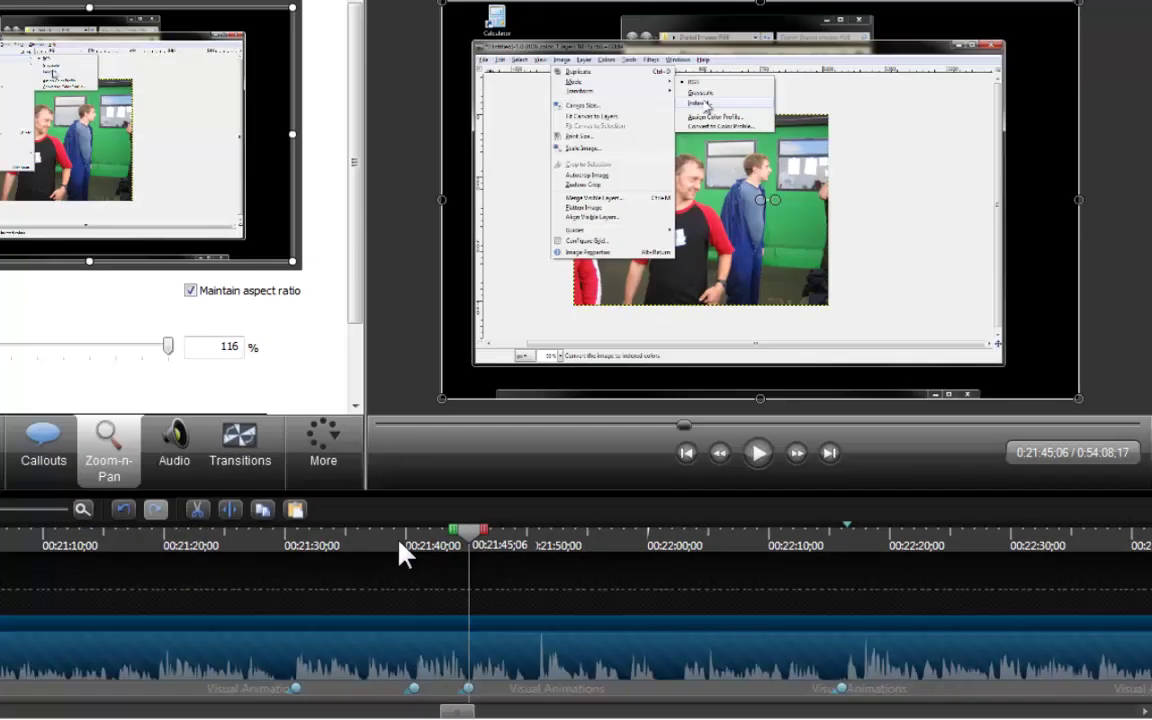
Step: Play both zooms from 0:21:38;21, then return to the 271% view at 0:21:42;16
left_click(391, 542)
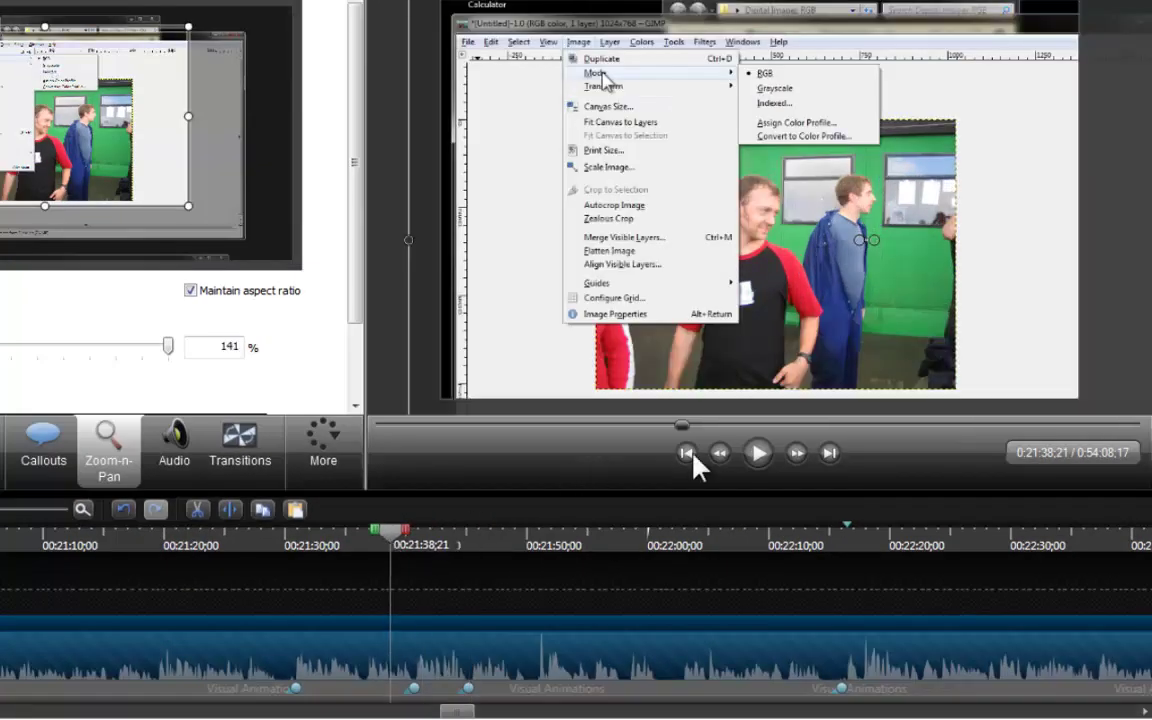
left_click(759, 460)
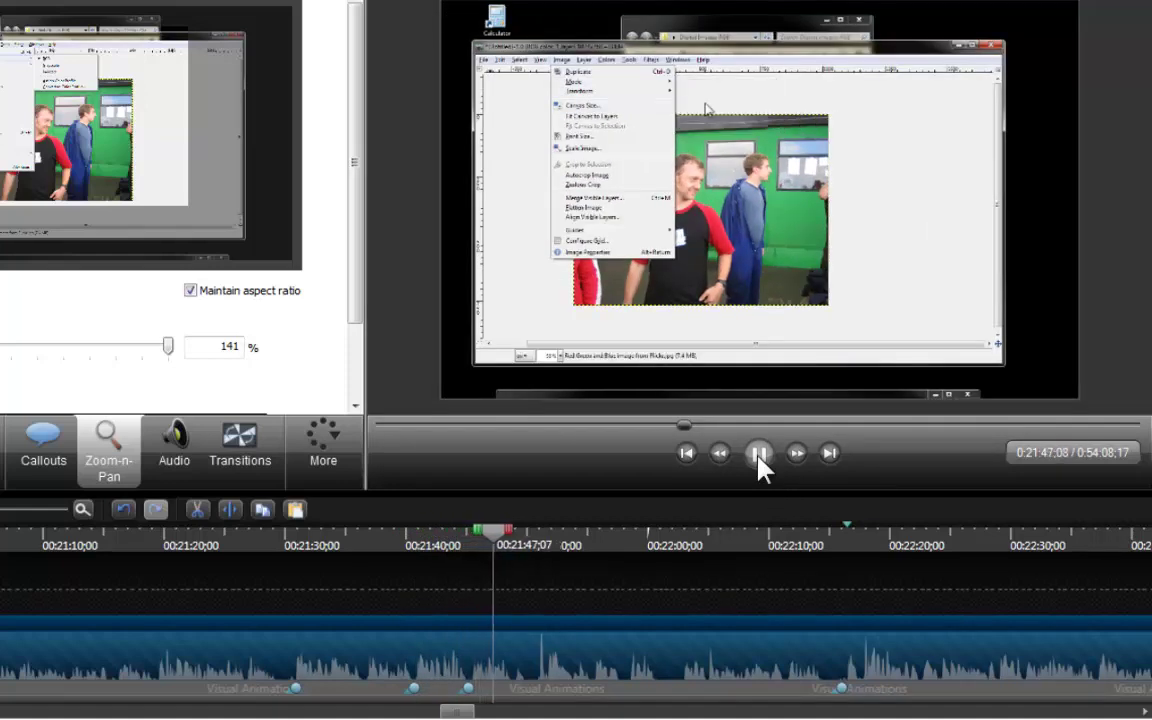
left_click(760, 455)
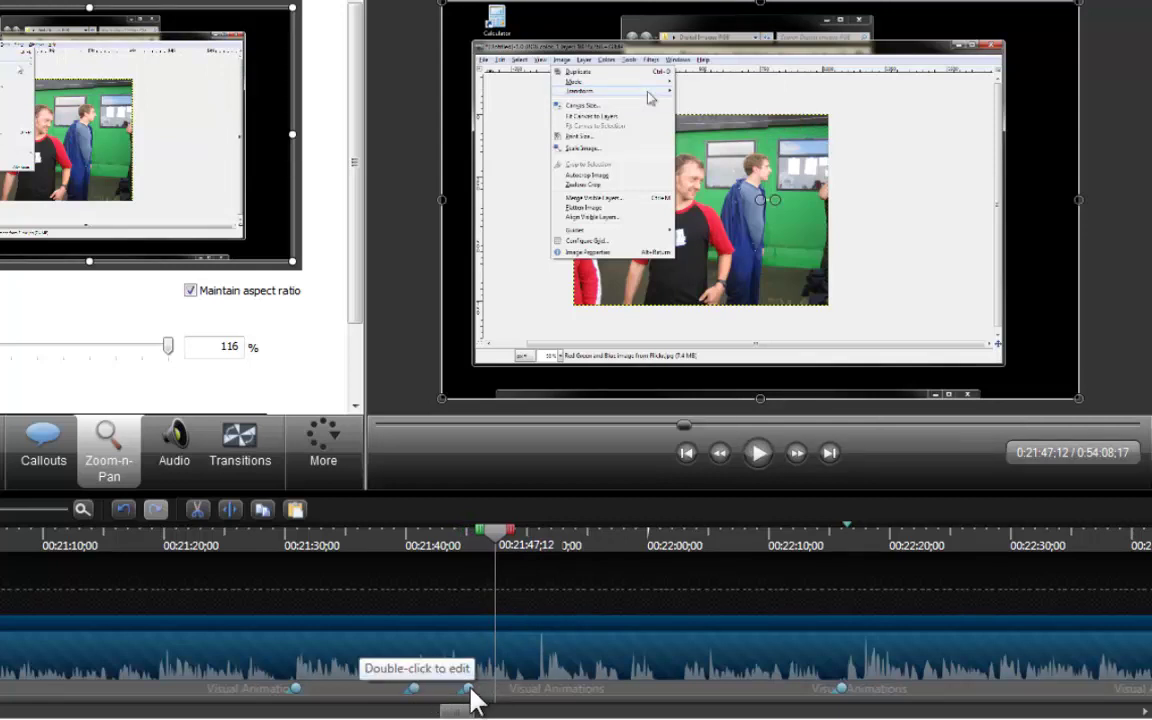
left_click(435, 548)
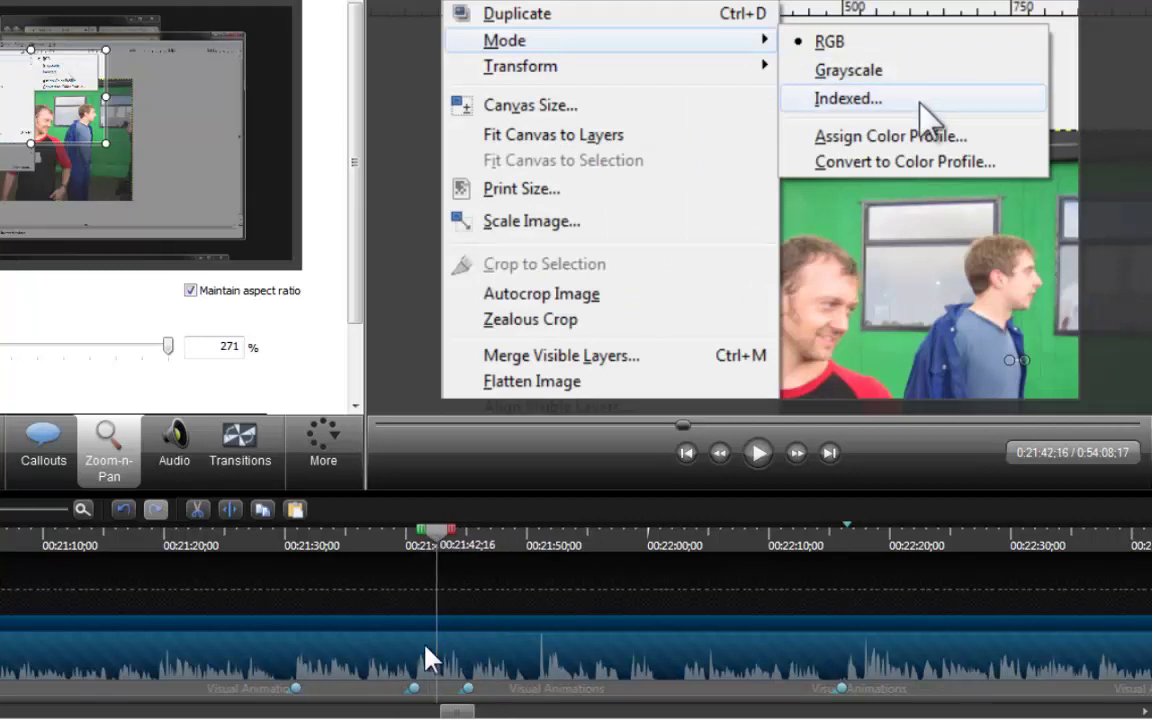
Step: Magnify the timeline to 1-second ticks, lengthen the zoom animation to 2 seconds, and preview it
left_click(83, 509)
left_click(83, 509)
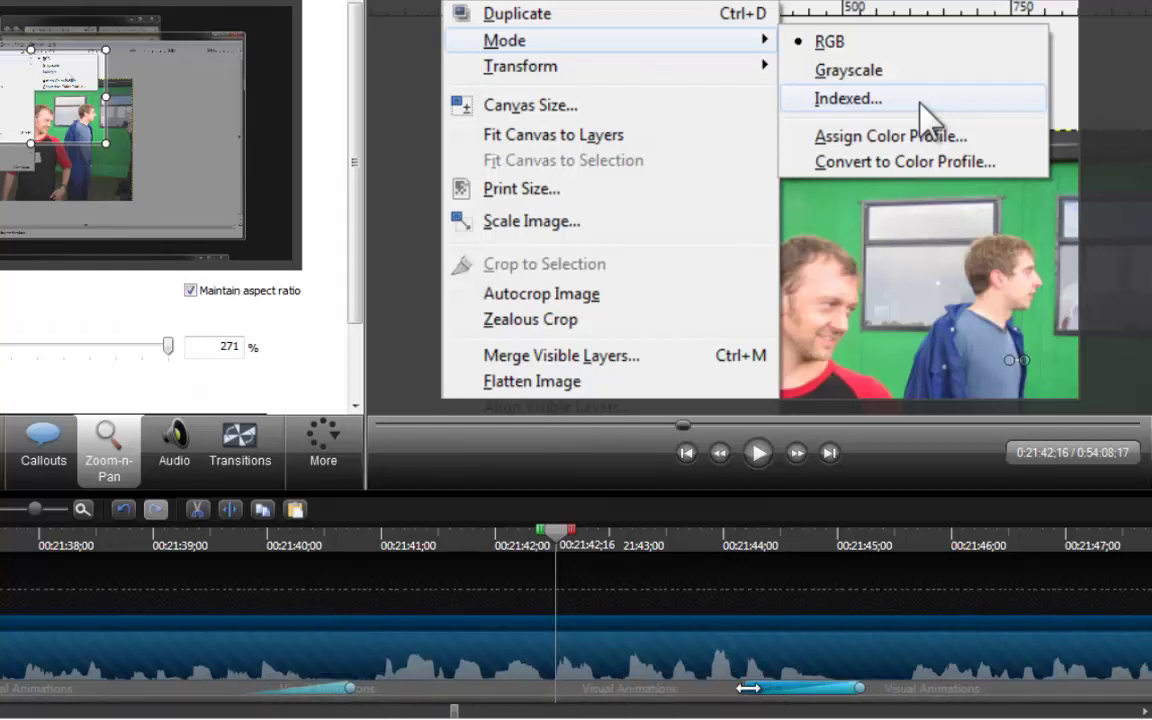
left_click_drag(745, 688, 369, 696)
left_click(200, 607)
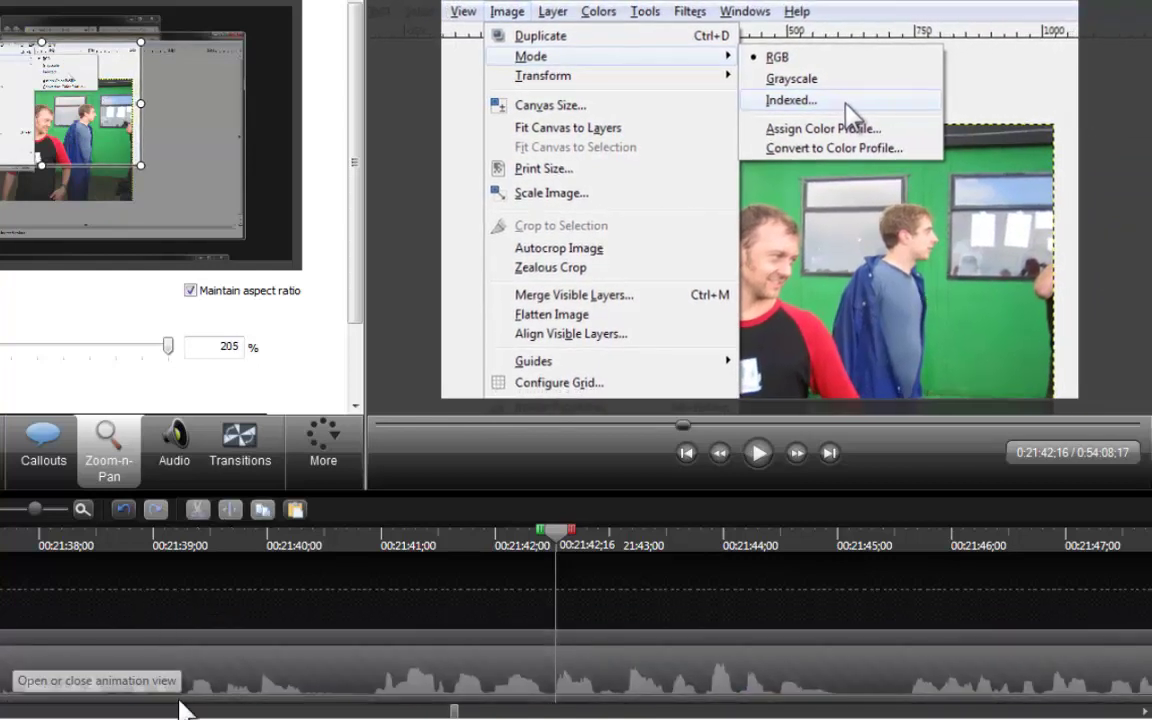
left_click(185, 694)
left_click(175, 540)
left_click(176, 540)
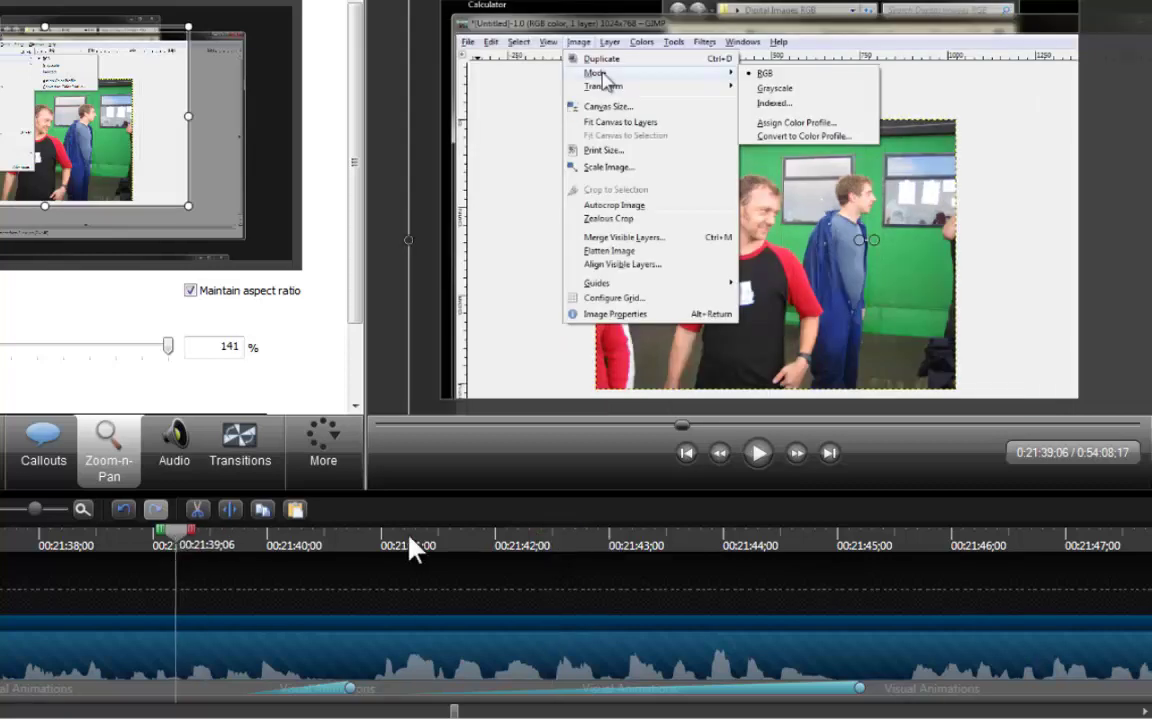
left_click(760, 458)
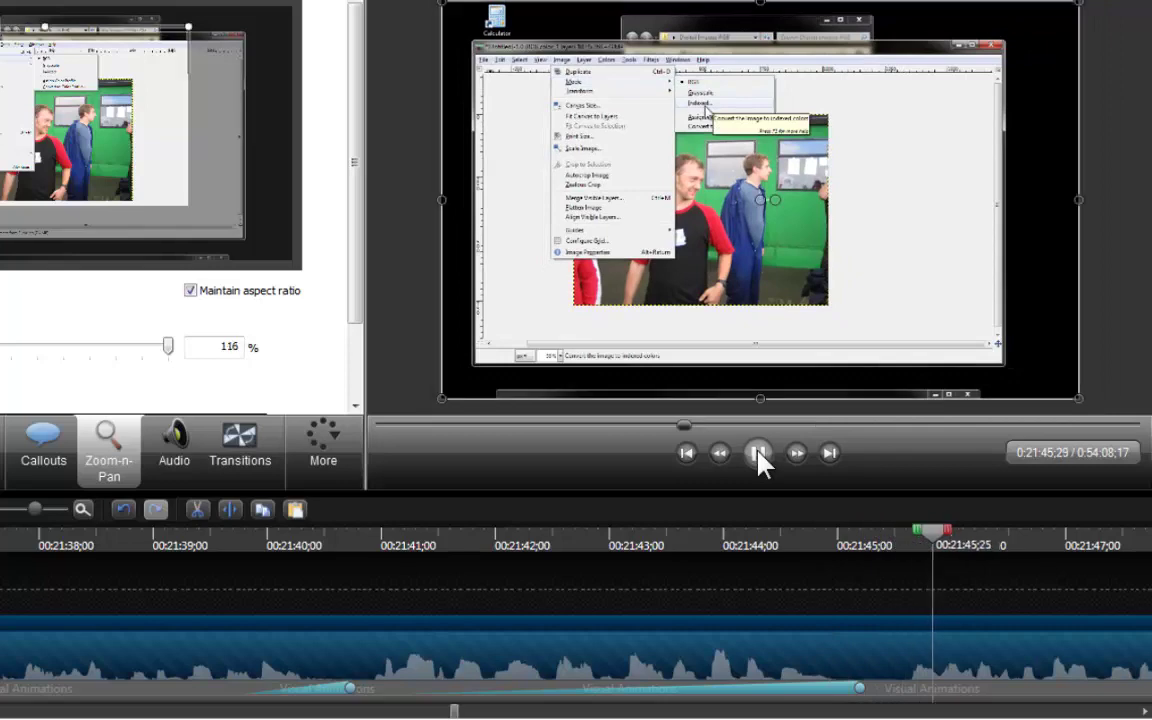
left_click(758, 452)
Step: Stretch the zoom-in to run from 21:40;27 to 21:45;24 and replay from 21:39;04
left_click_drag(823, 699, 1058, 703)
left_click_drag(603, 686, 372, 698)
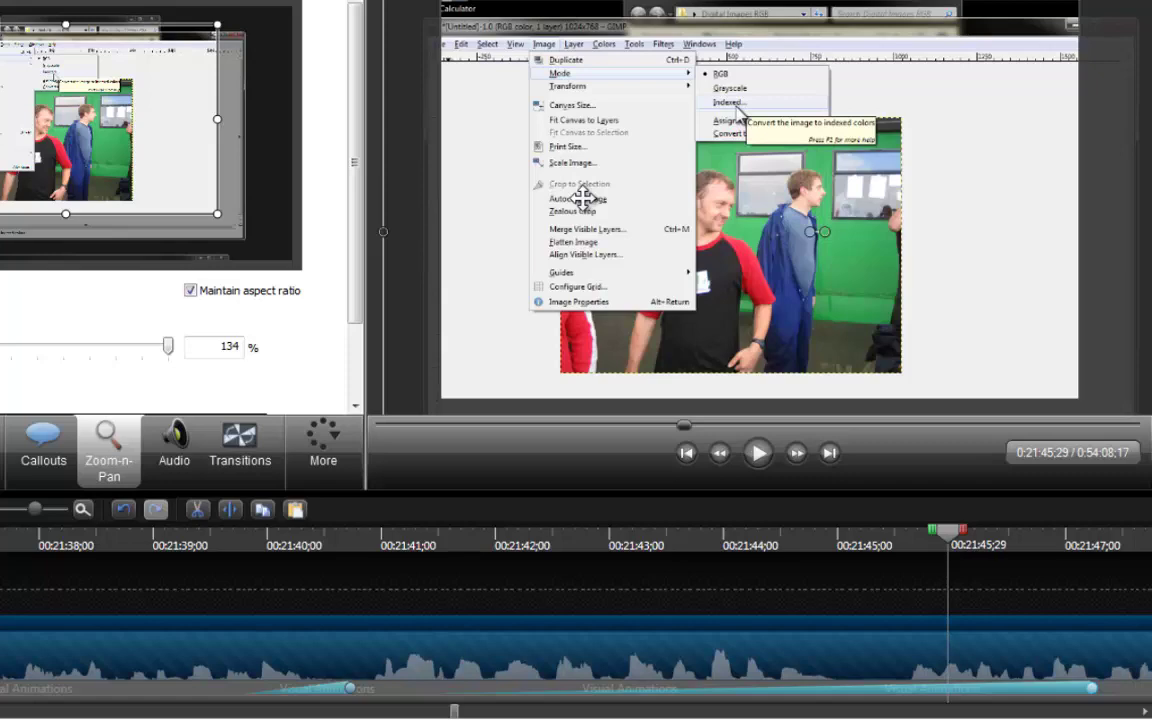
left_click(168, 540)
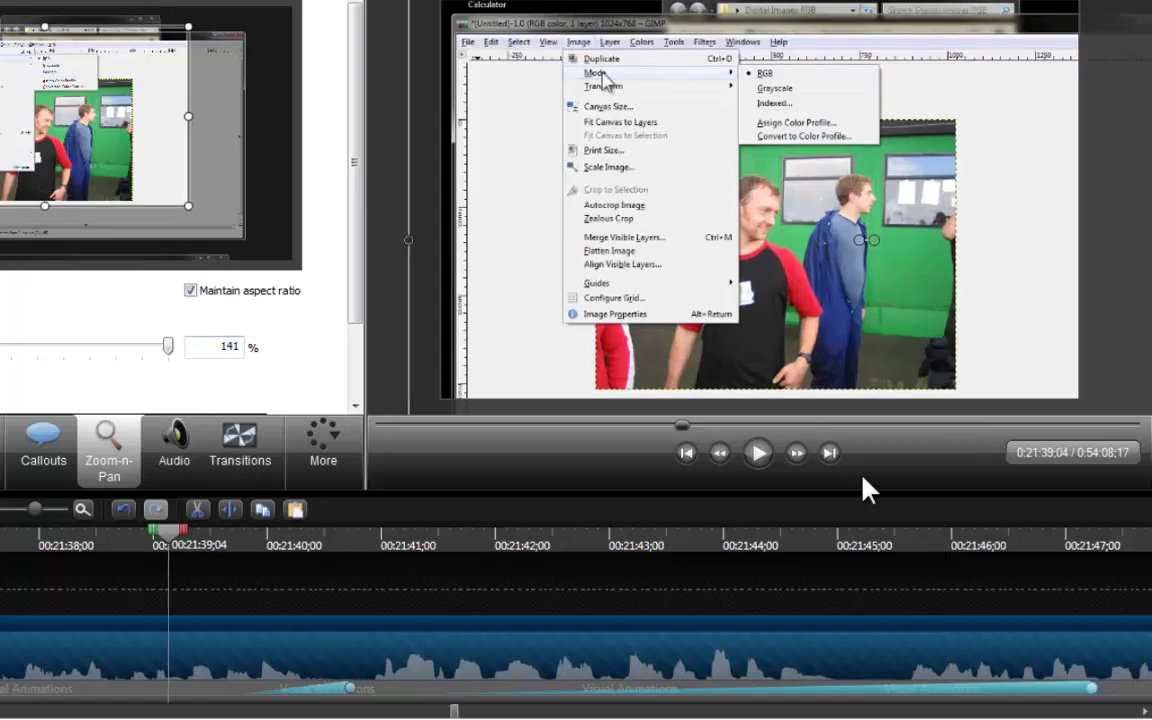
left_click(761, 456)
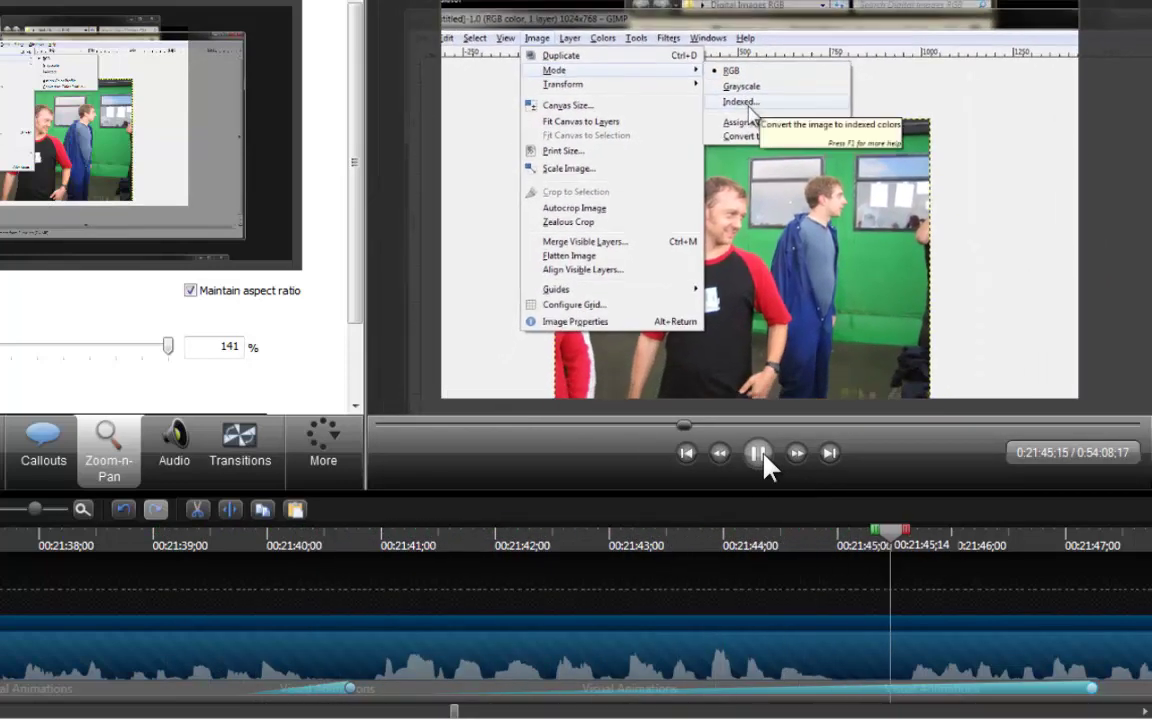
left_click(760, 455)
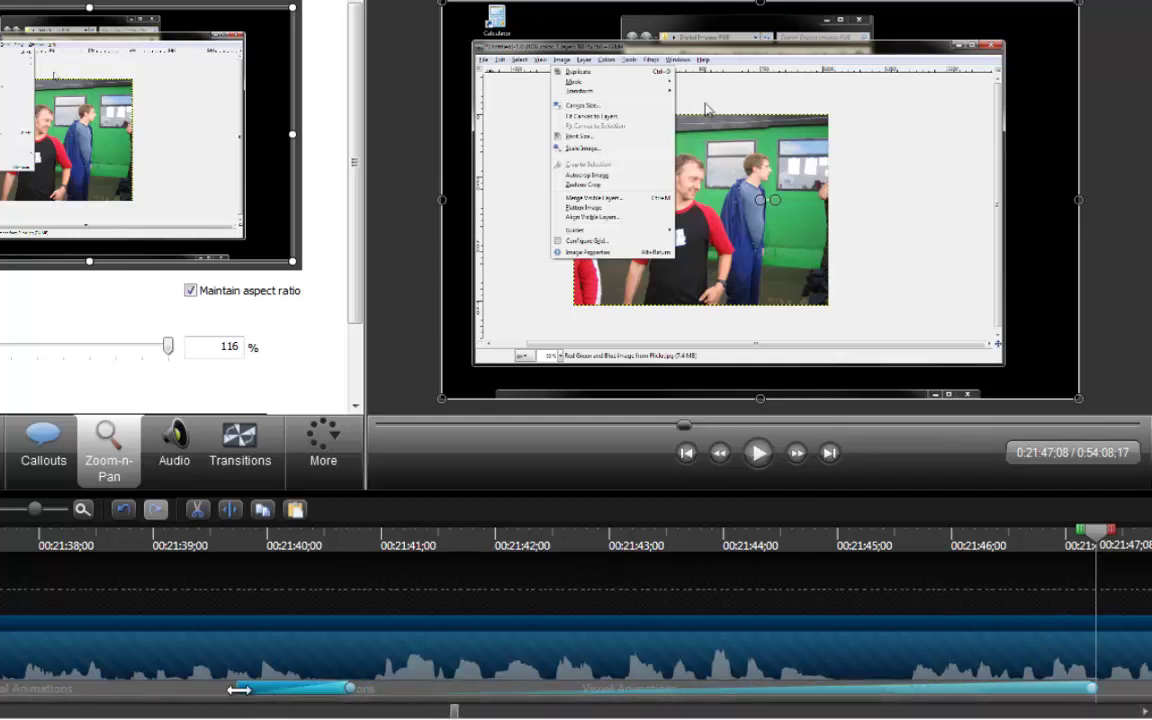
Step: Drag the zoom-in's start further left and replay the zooms from about 21:37;22
left_click_drag(237, 689, 30, 697)
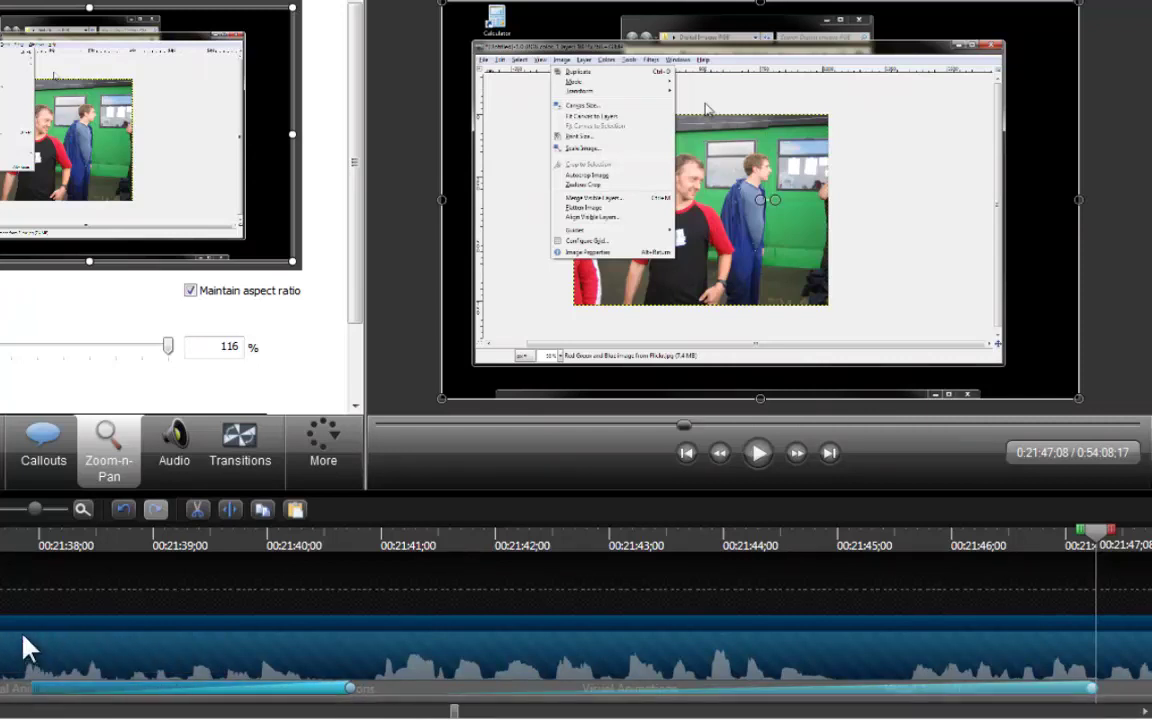
left_click(5, 614)
left_click(10, 535)
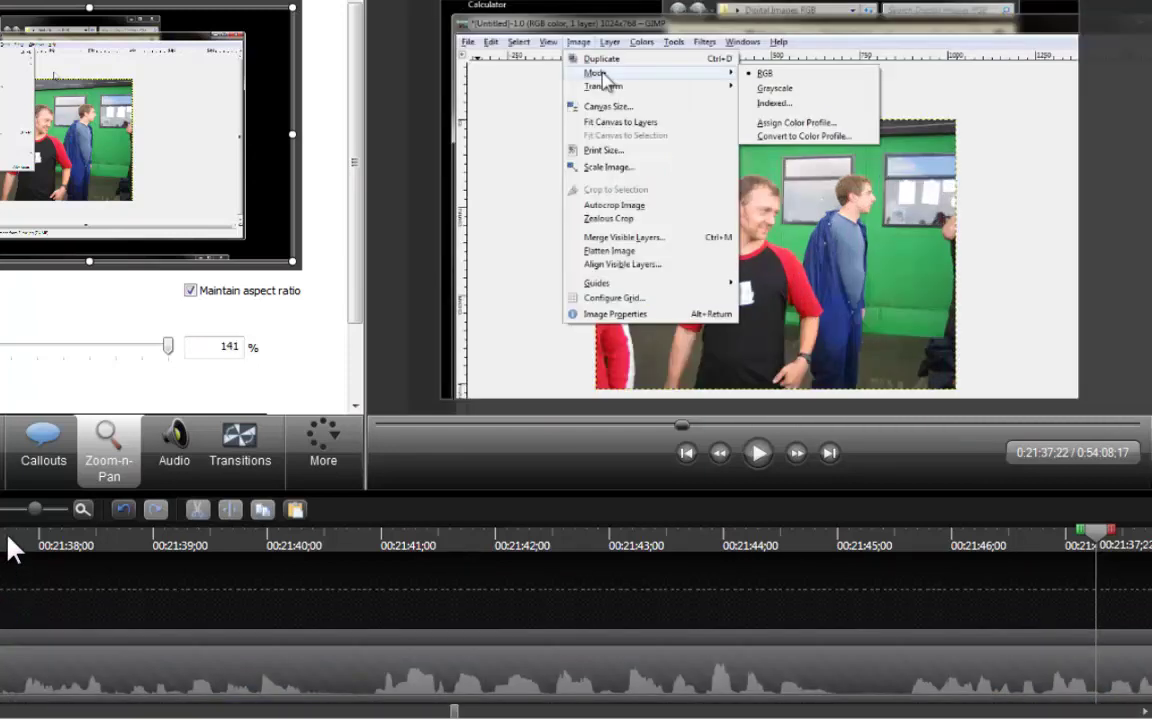
left_click(36, 700)
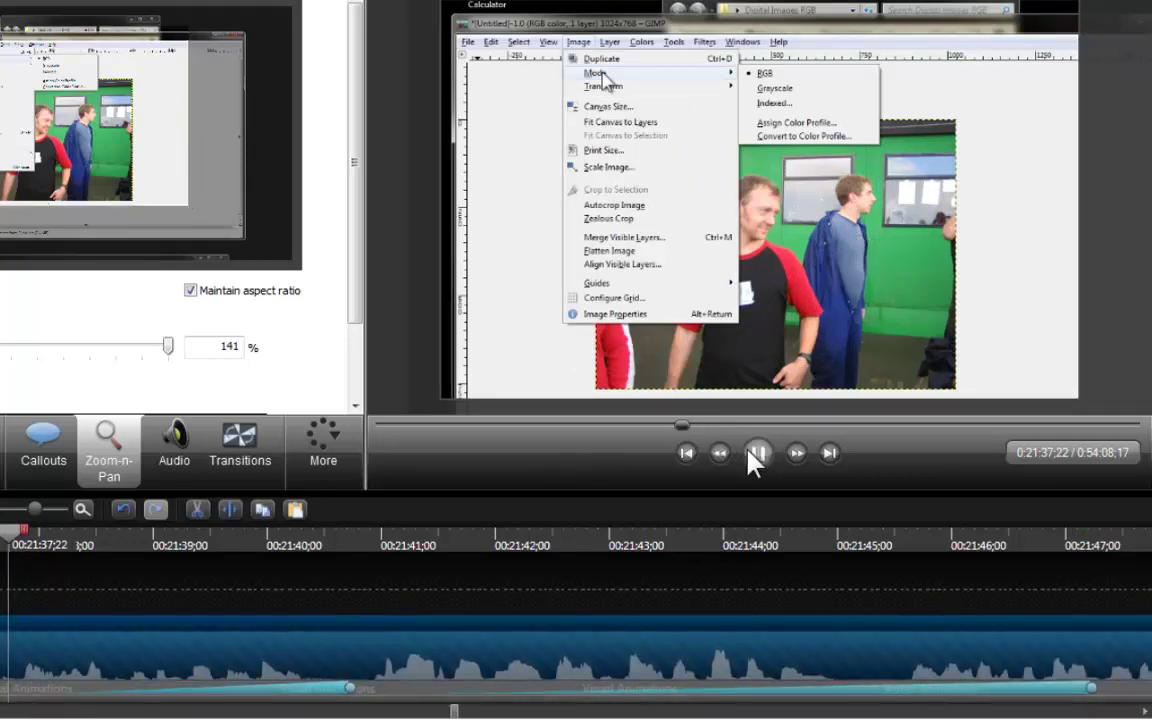
left_click(756, 455)
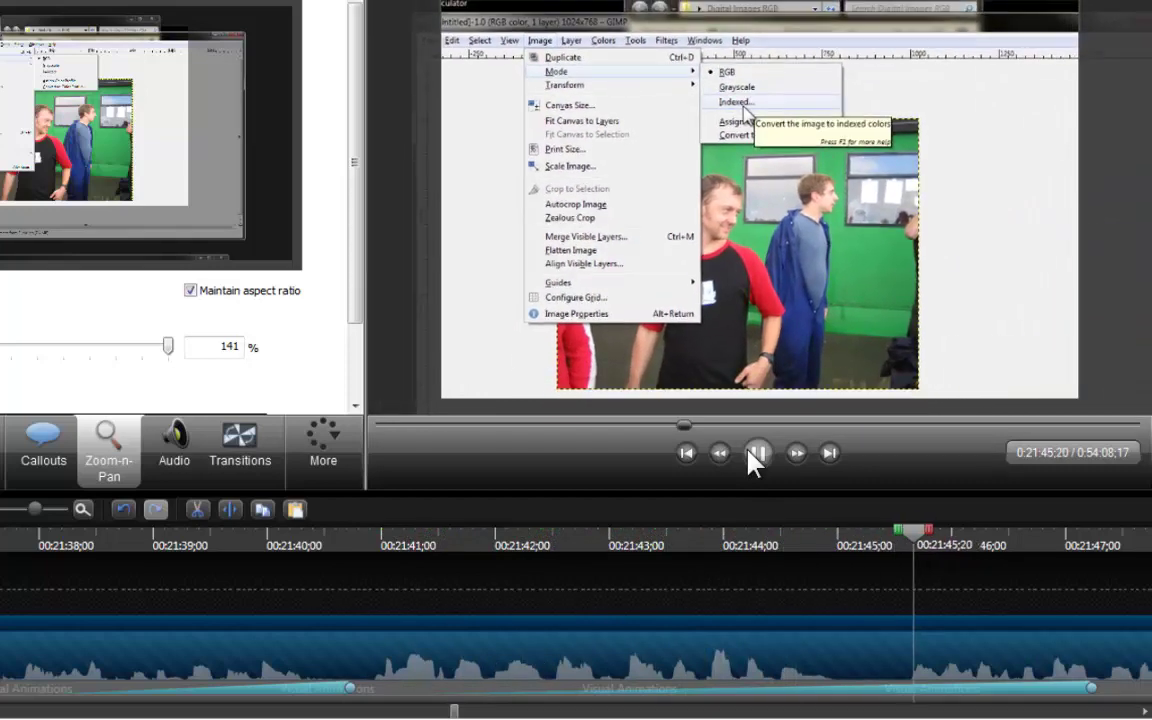
left_click(757, 454)
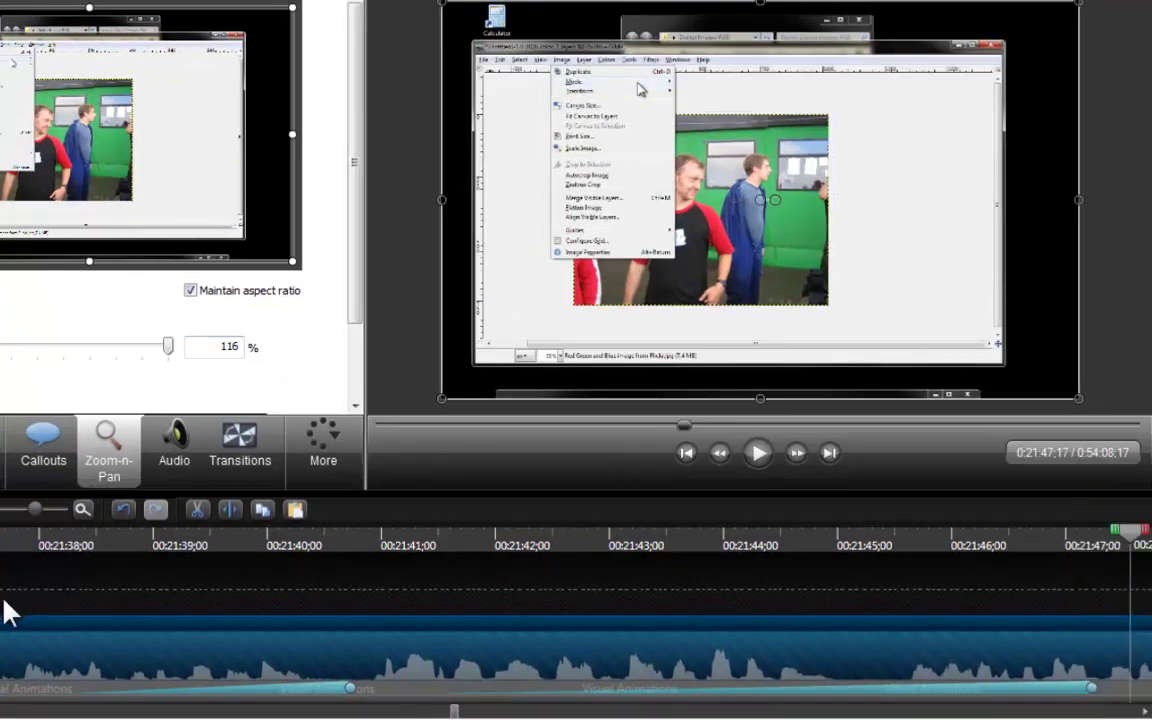
Step: Reselect the video clip and briefly play the preview
left_click(4, 601)
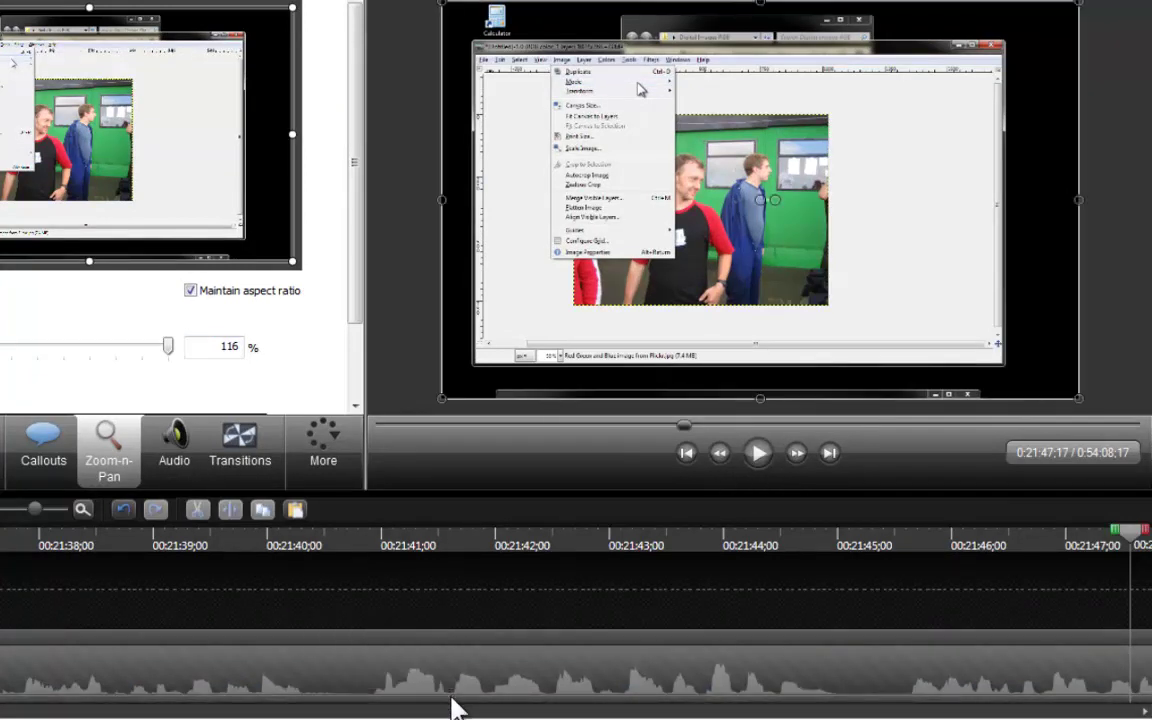
left_click(452, 690)
left_click(760, 455)
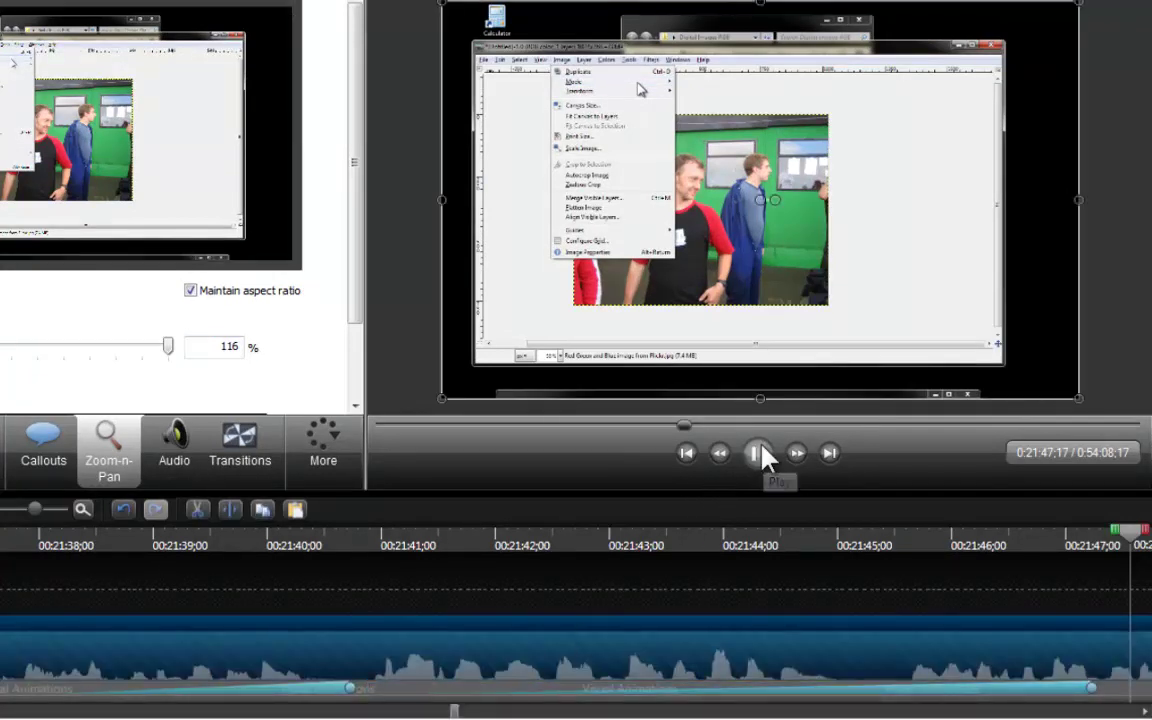
left_click(760, 455)
Step: Rewind the playhead to 0:21:36;20 and play through both the zoom-in and zoom-out
left_click(150, 592)
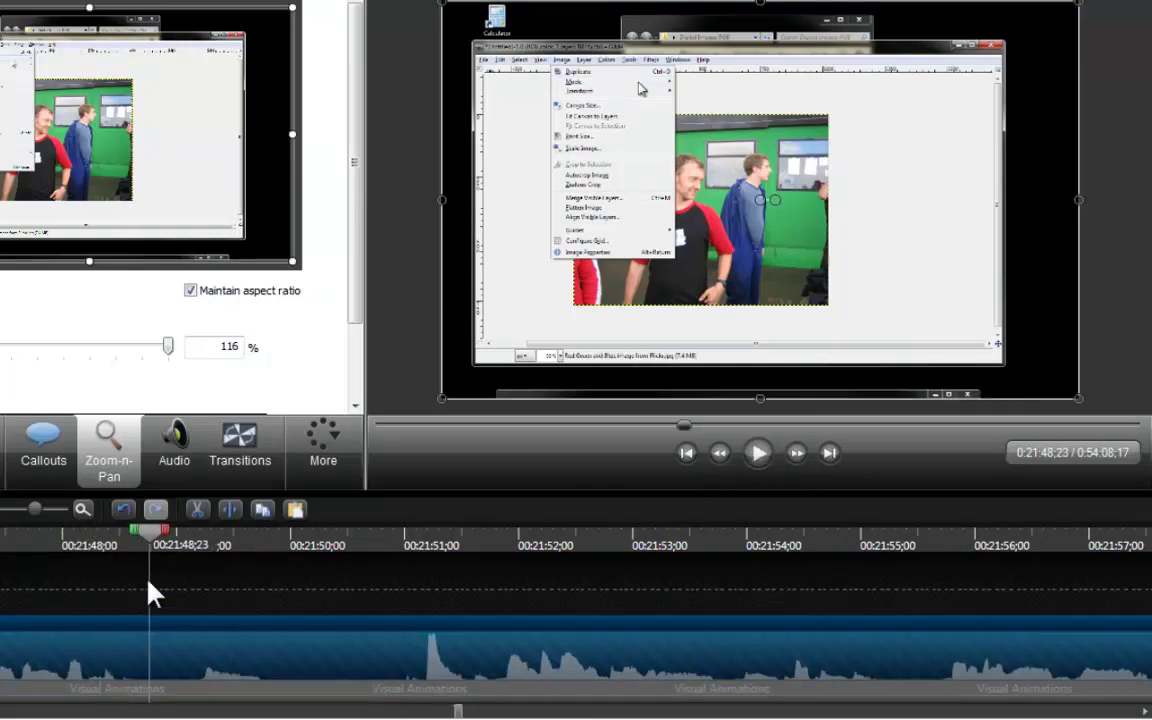
scroll(317, 623, "down", 2)
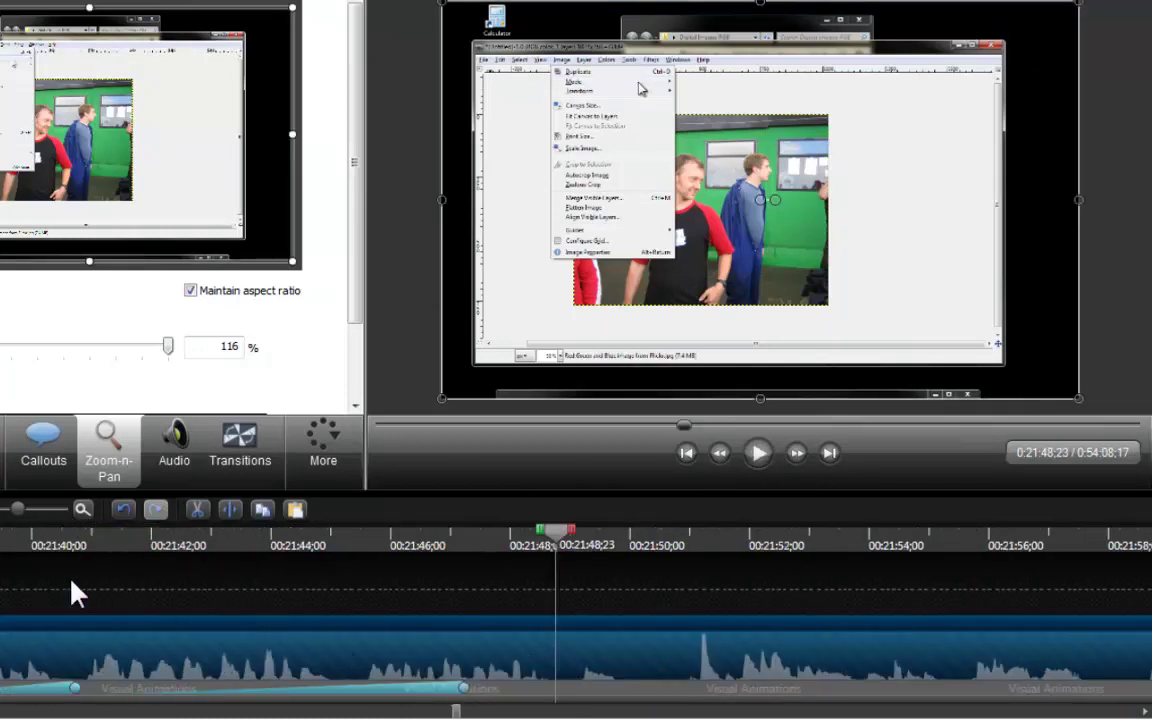
left_click_drag(22, 553, 116, 548)
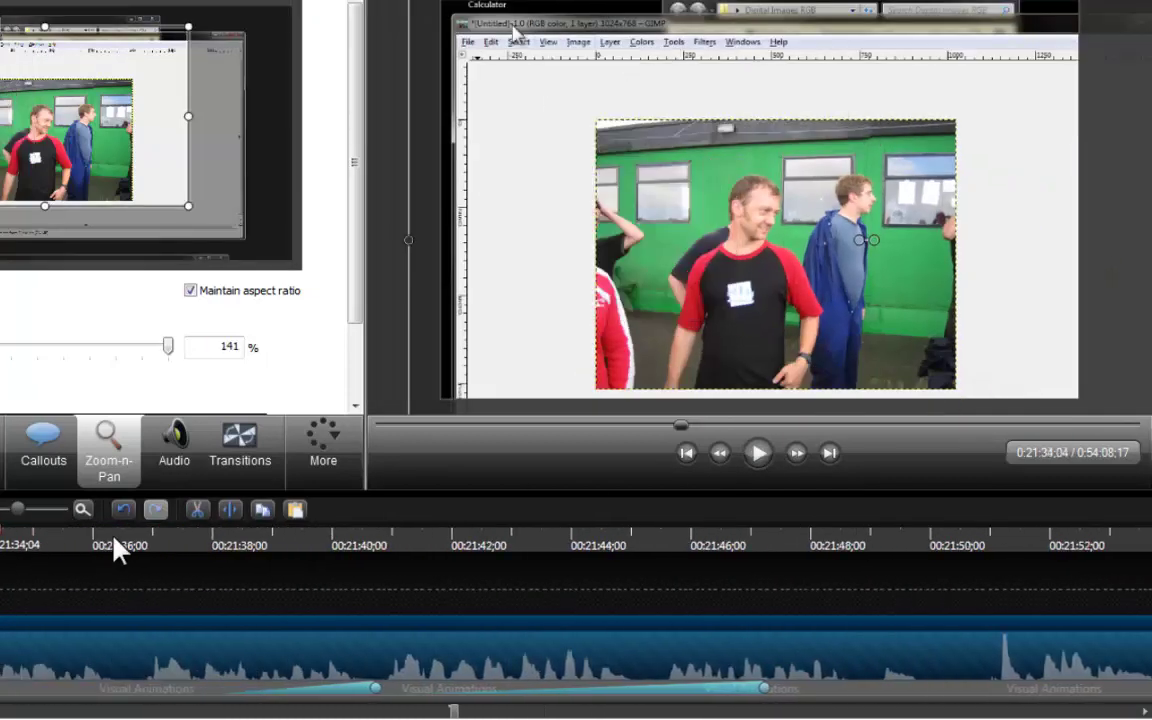
left_click(759, 455)
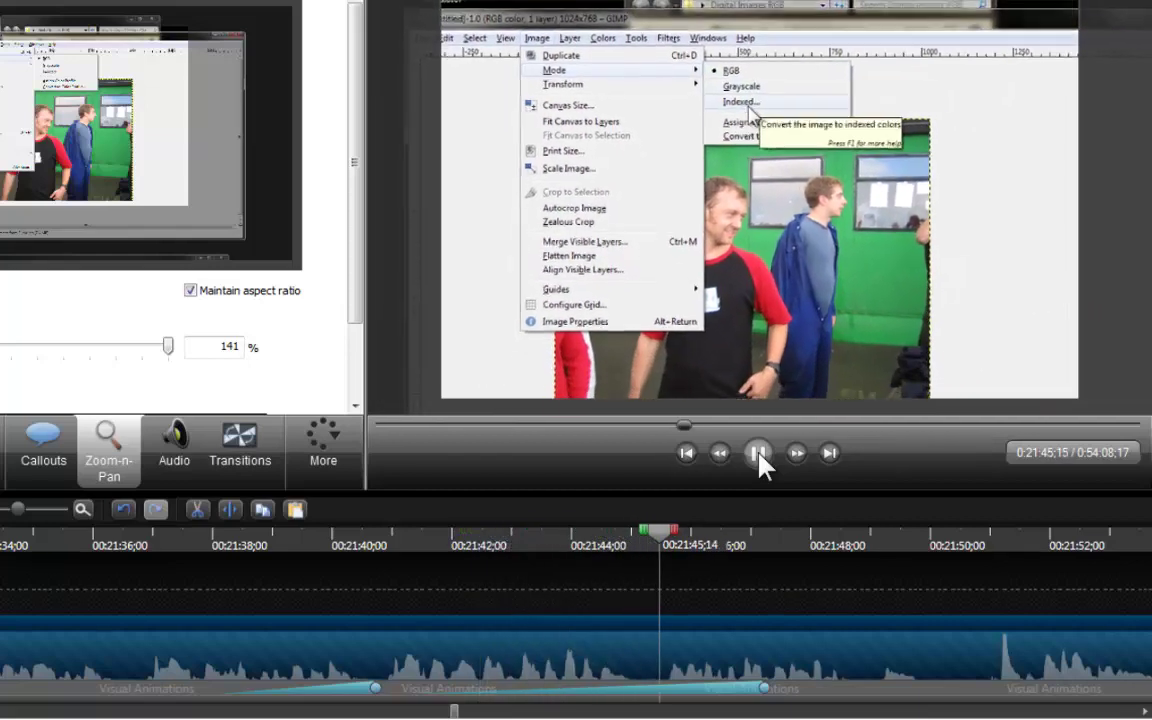
left_click(758, 456)
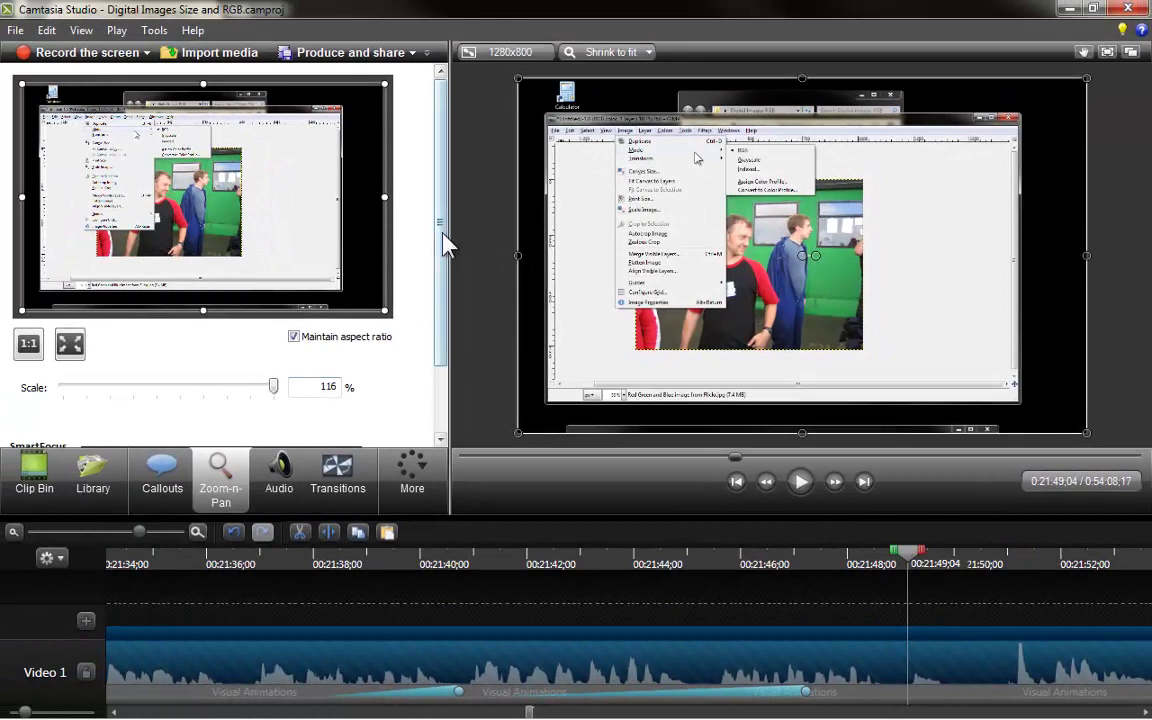
Step: Shrink the zoom rectangle to close in on the GIMP photo at 143%, then preview from 0:21:47;26
mouse_move(443, 238)
left_mouse_down()
mouse_move(450, 314)
mouse_move(442, 231)
left_mouse_up()
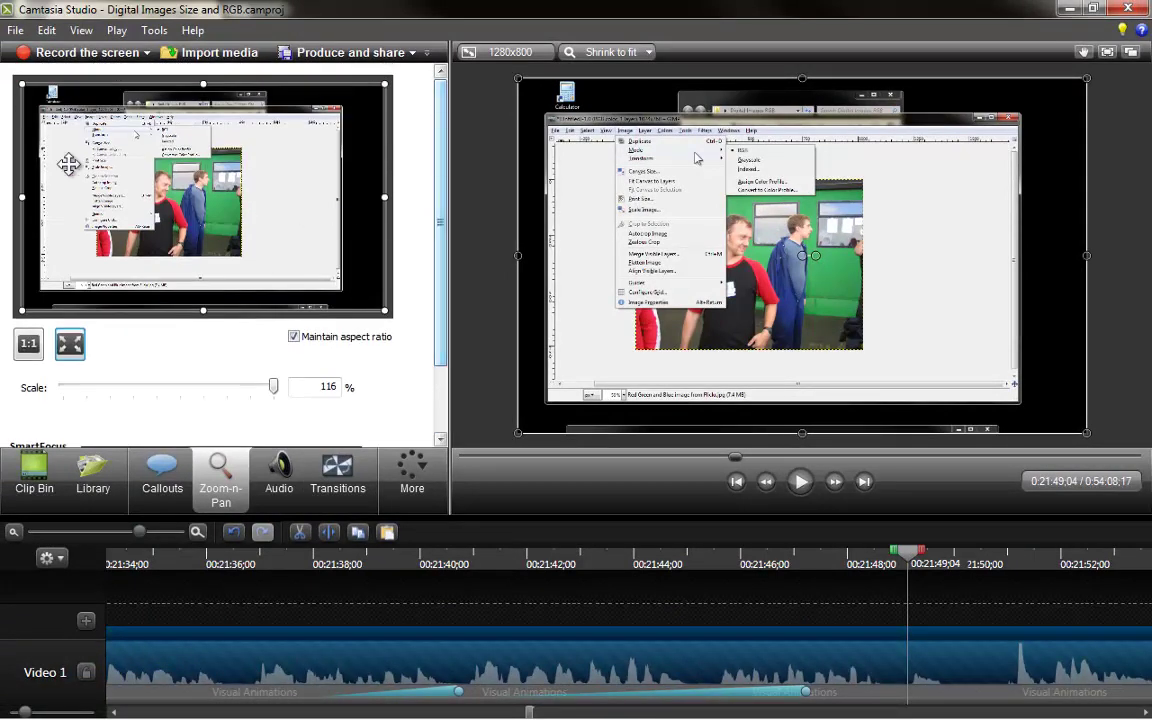
left_click_drag(24, 93, 131, 152)
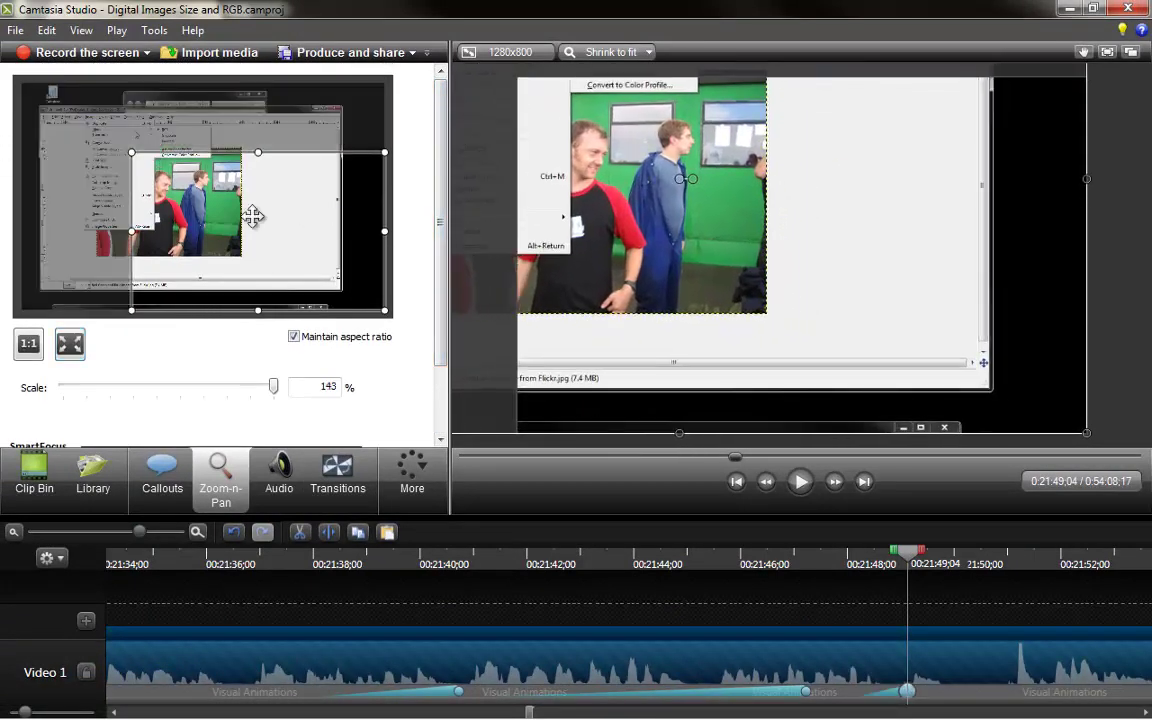
left_click(885, 566)
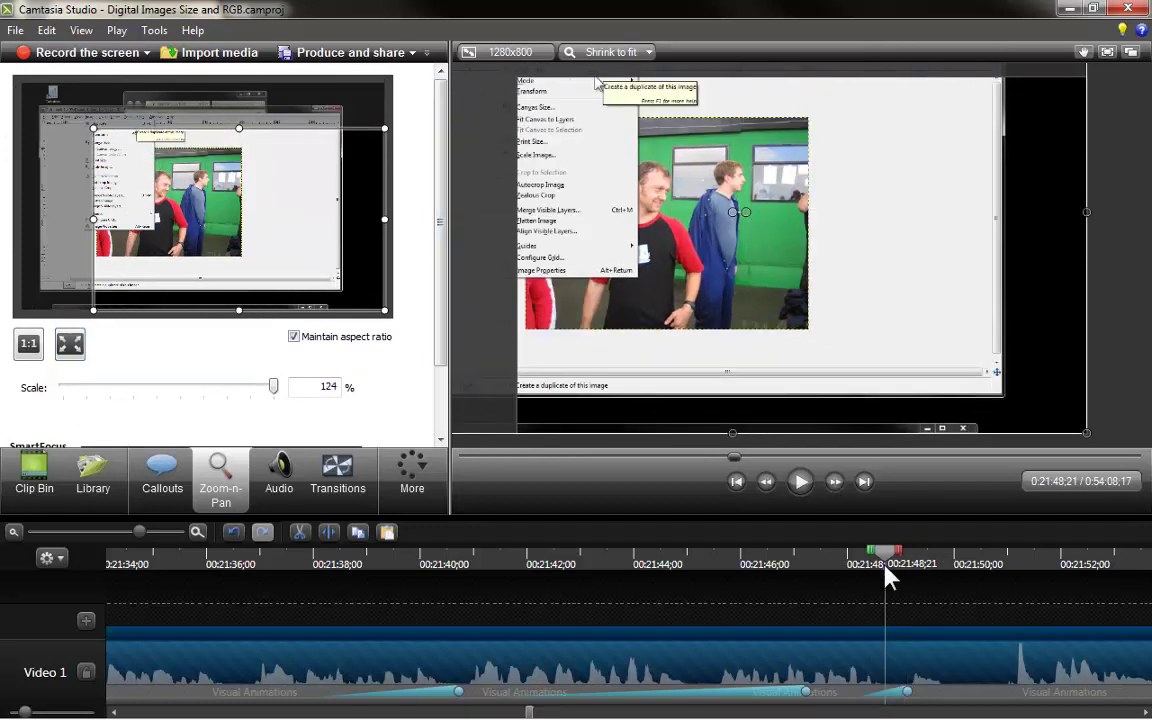
left_click(840, 566)
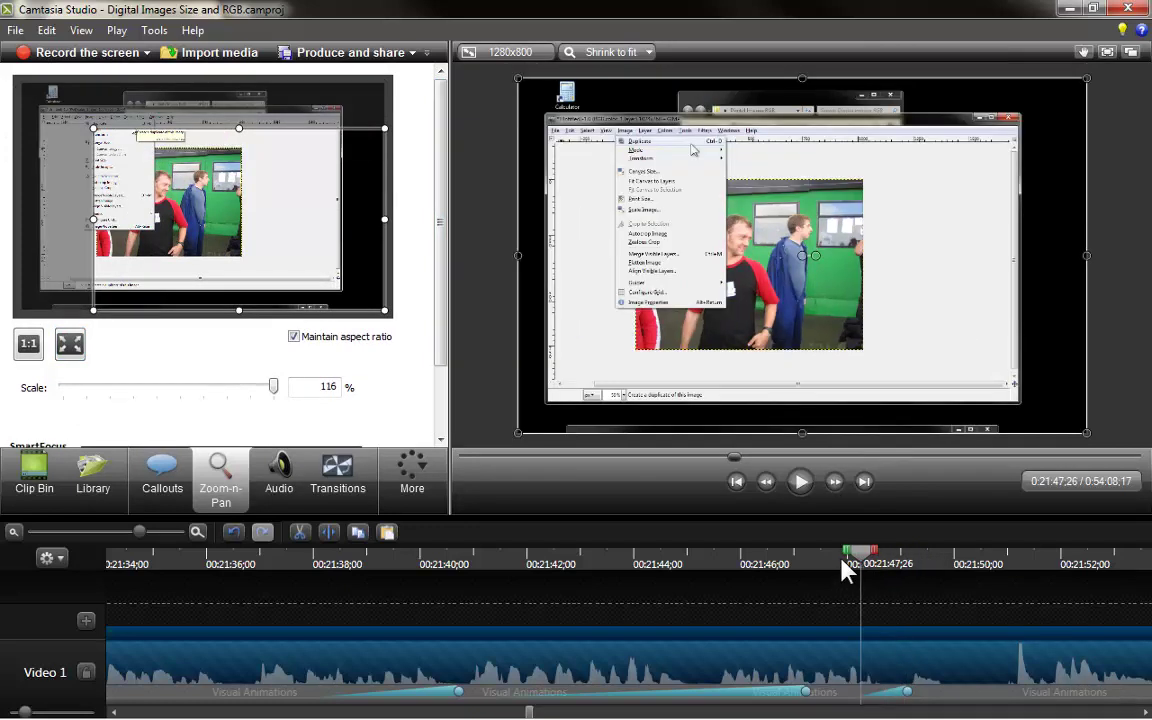
left_click(803, 483)
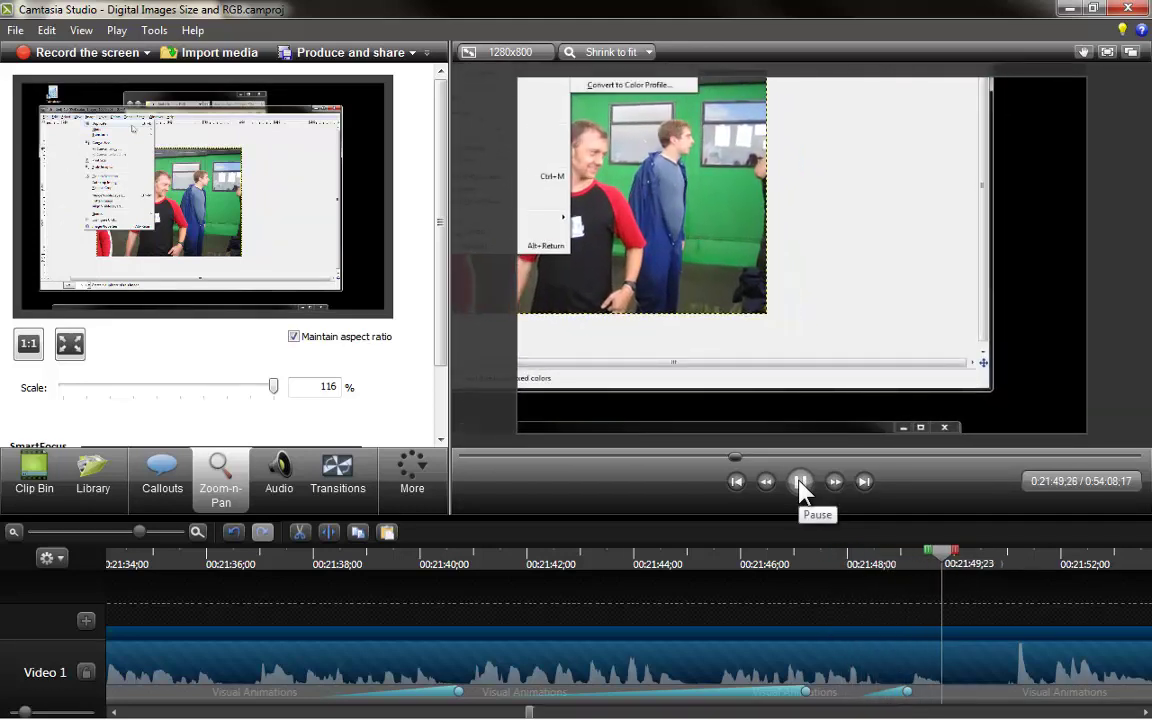
left_click(802, 484)
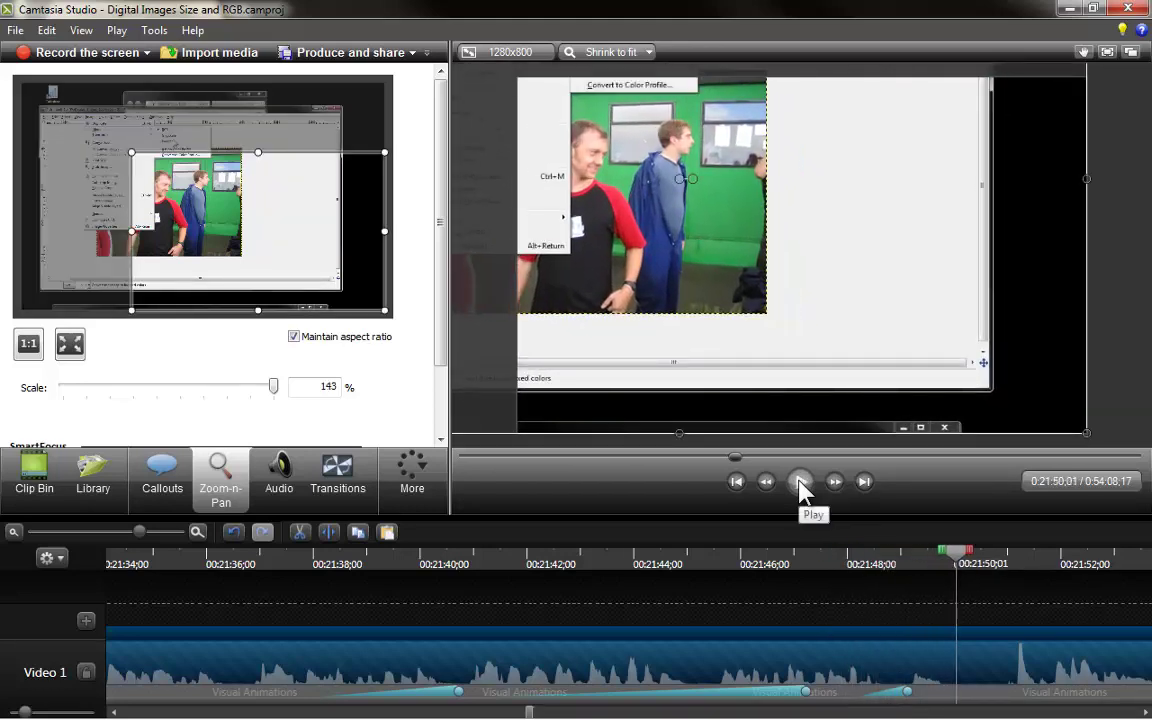